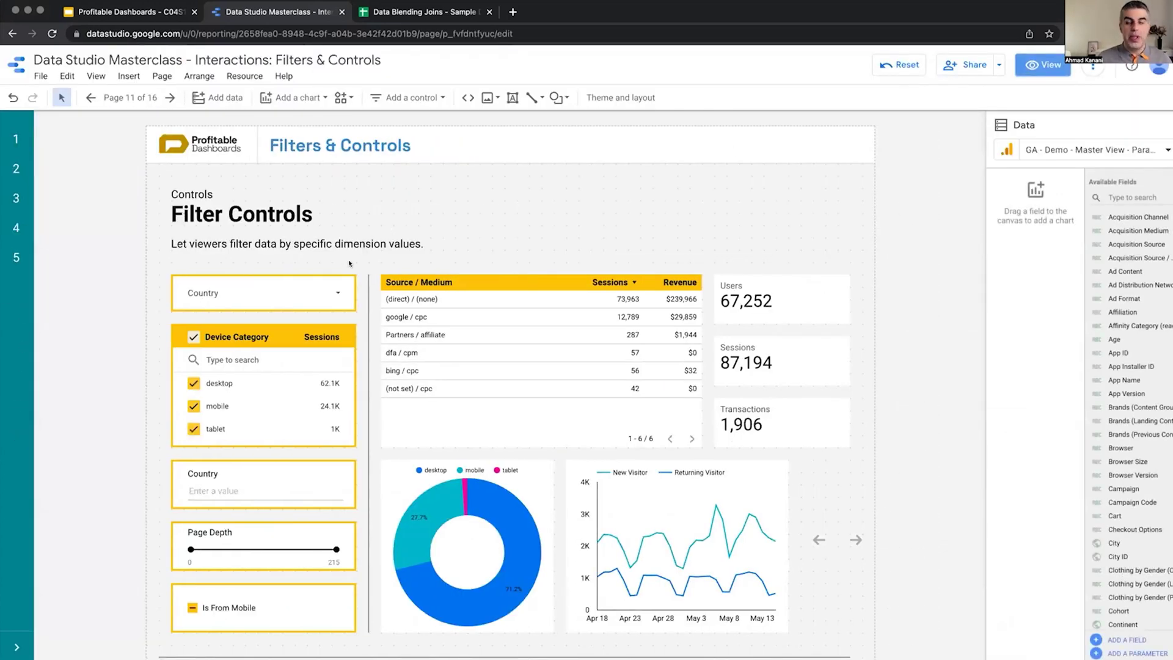
Step: Select the Country drop-down control to show its country list with session counts
left_click(336, 292)
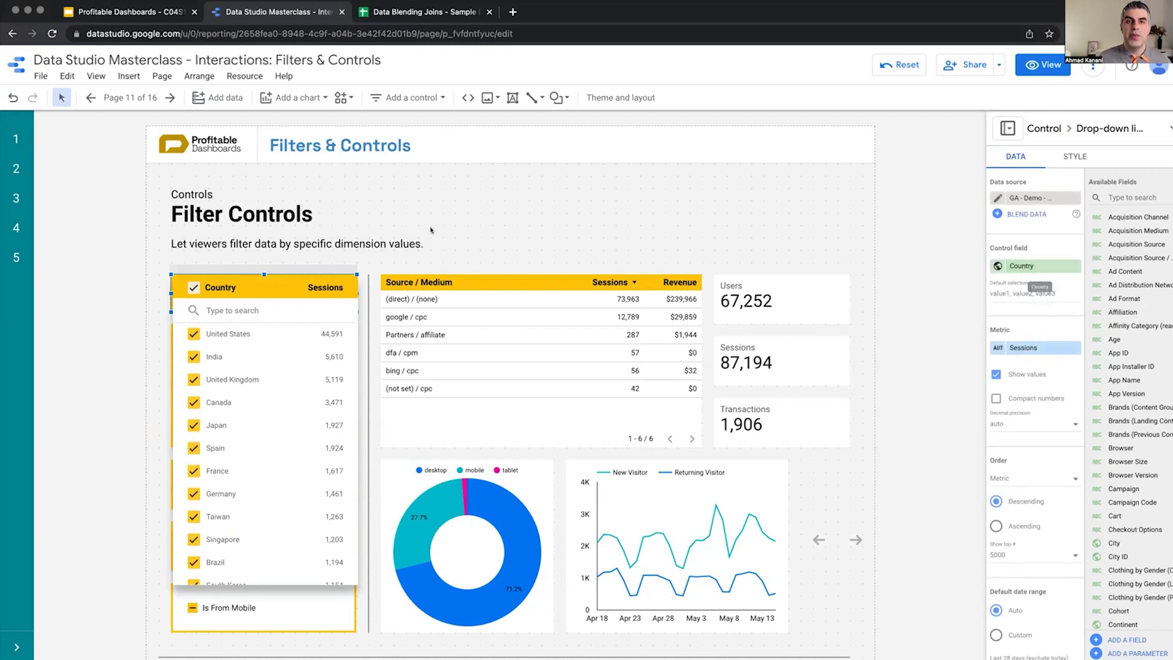
Step: Exclude United States, India and United Kingdom, clear all, then include India, United Kingdom and Canada
left_click(298, 302)
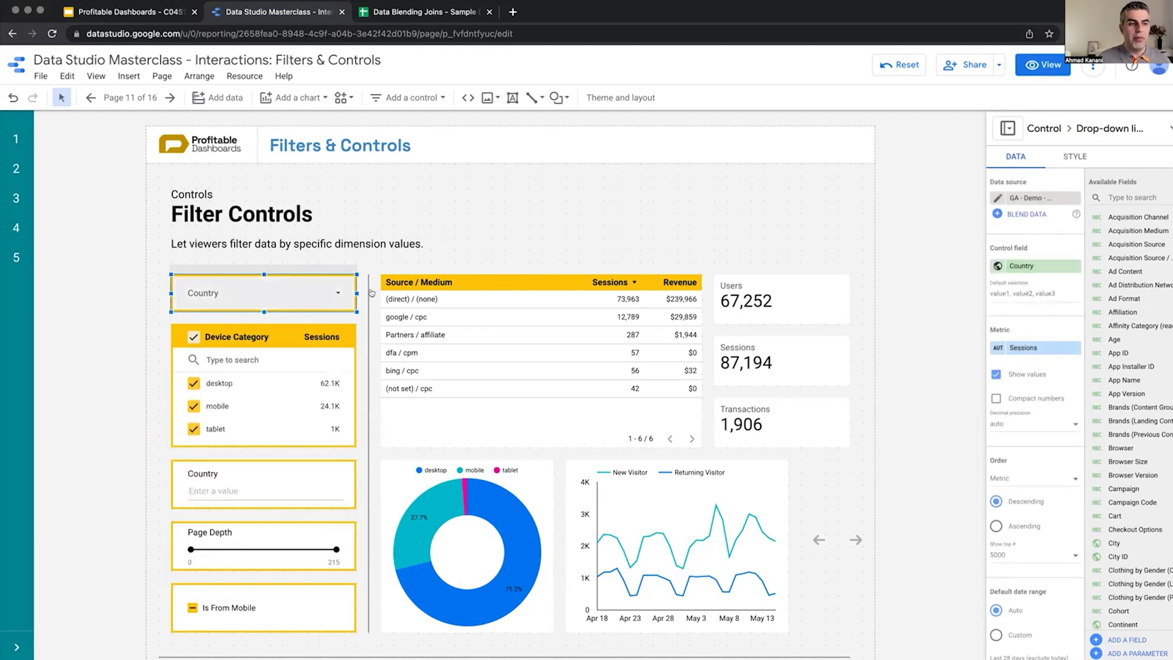
left_click(333, 297)
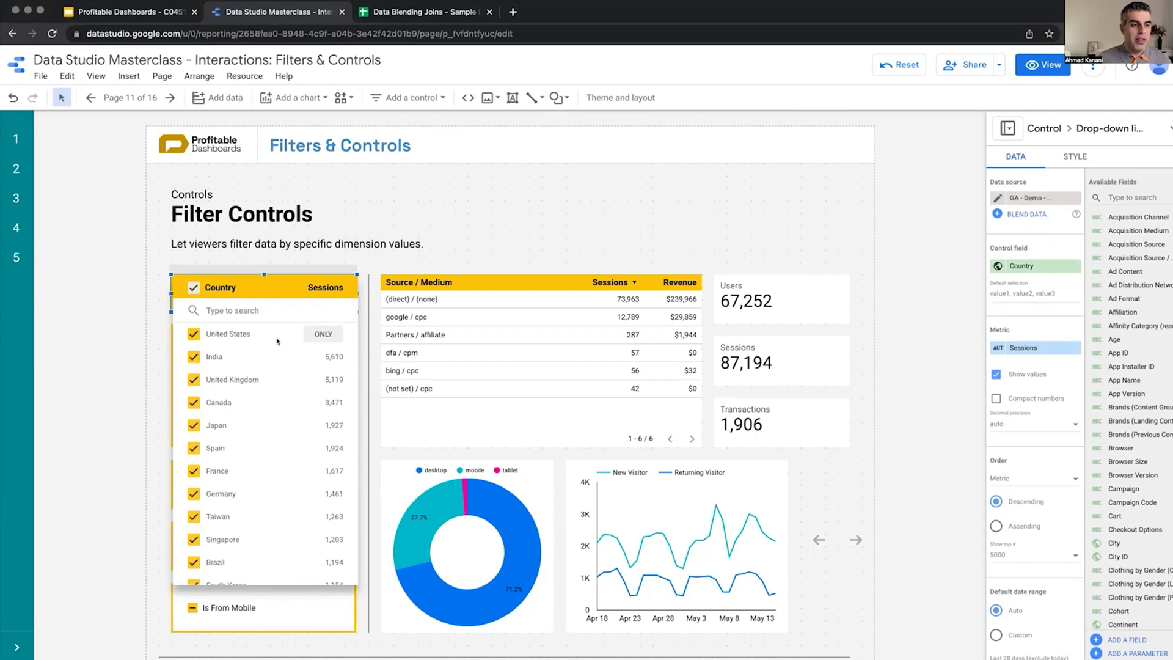
left_click(190, 334)
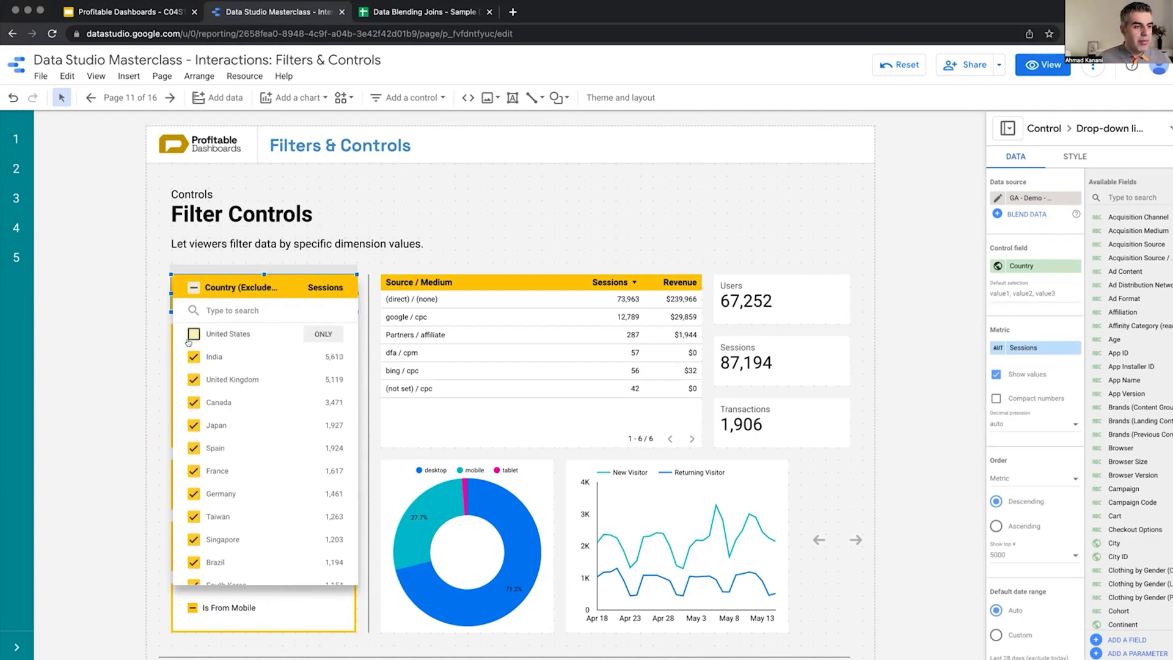
left_click(192, 356)
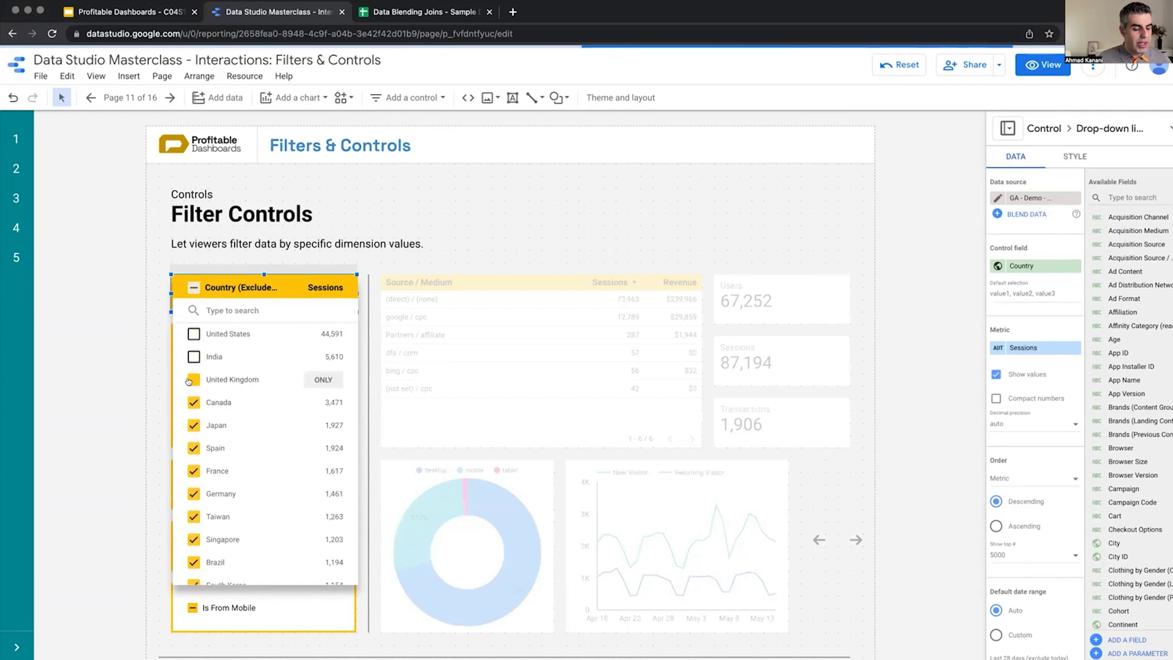
left_click(192, 380)
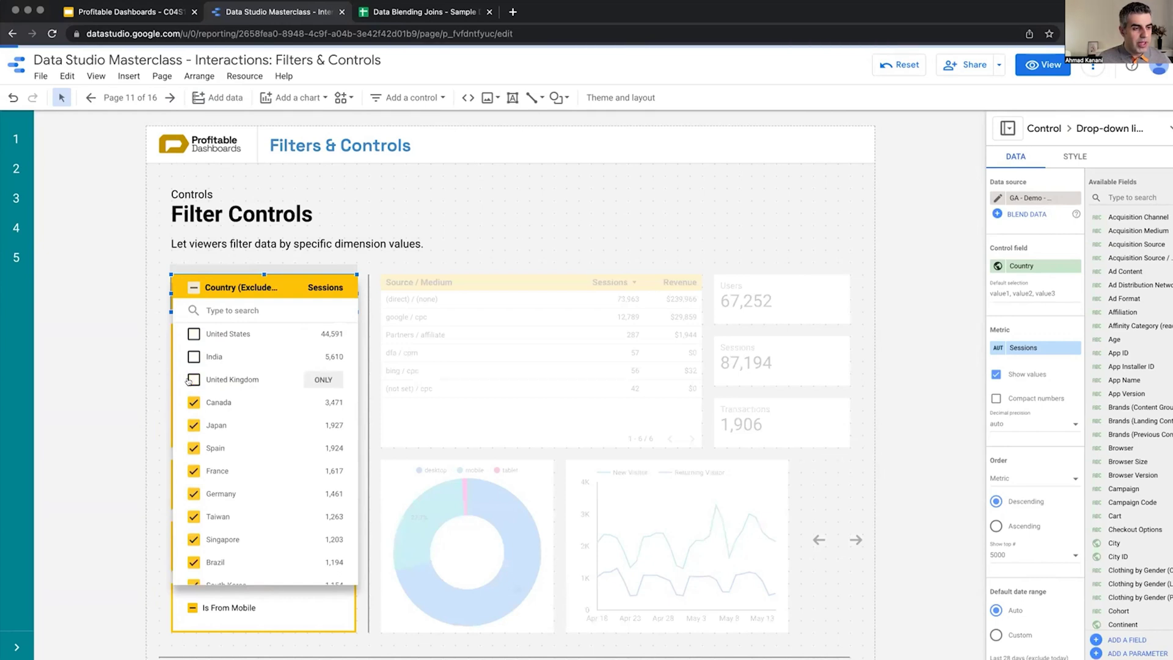
left_click(193, 287)
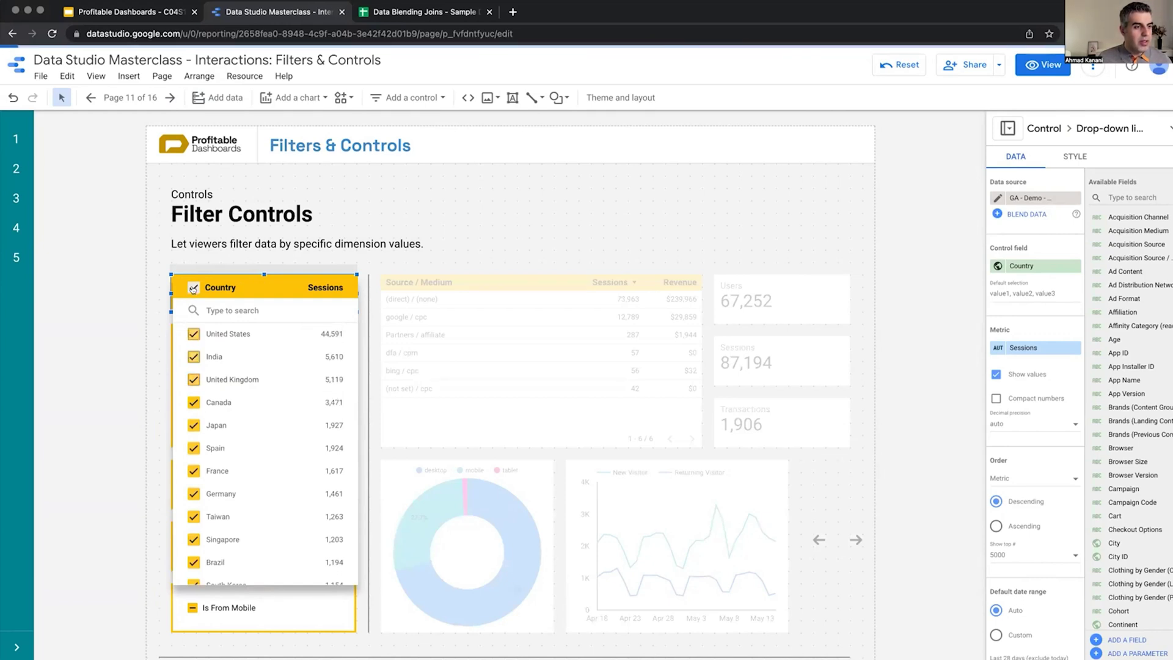
left_click(191, 356)
left_click(190, 380)
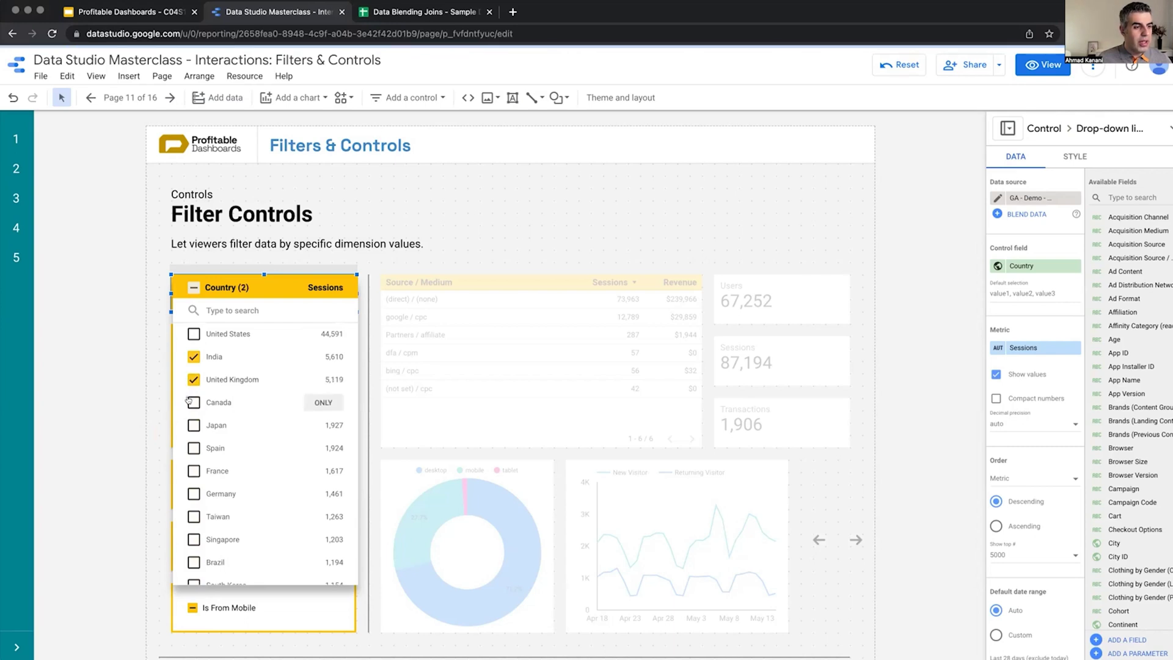
left_click(193, 401)
Step: Search the country list for Germany and include it, then filter the report to Japan only
left_click(247, 308)
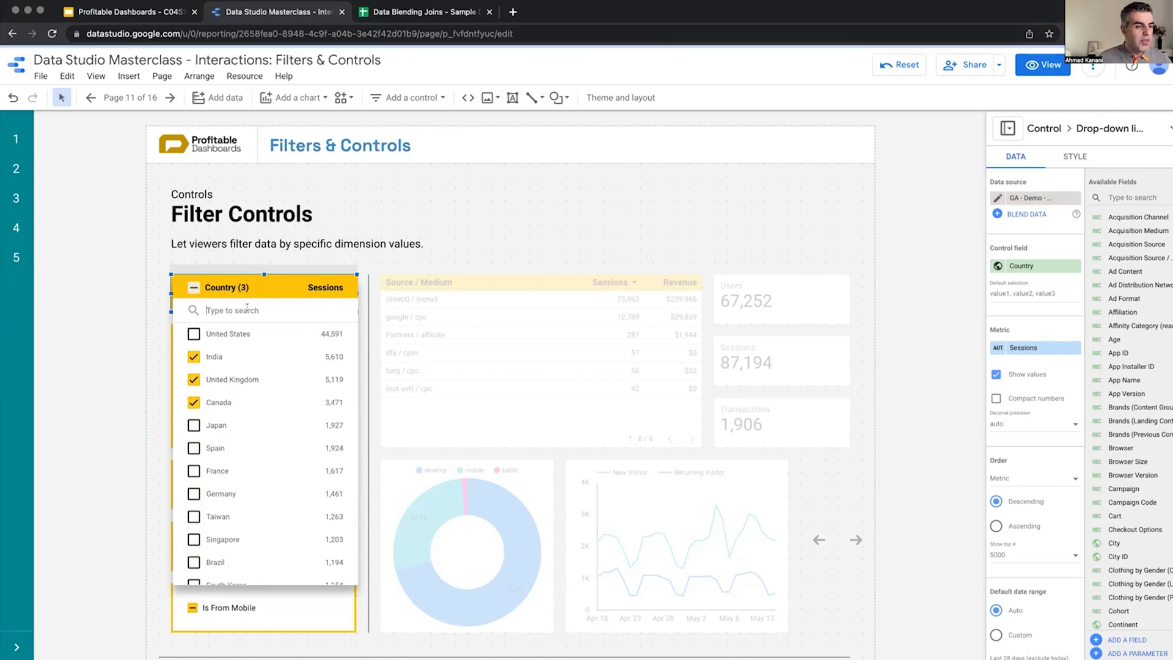
type("Germany")
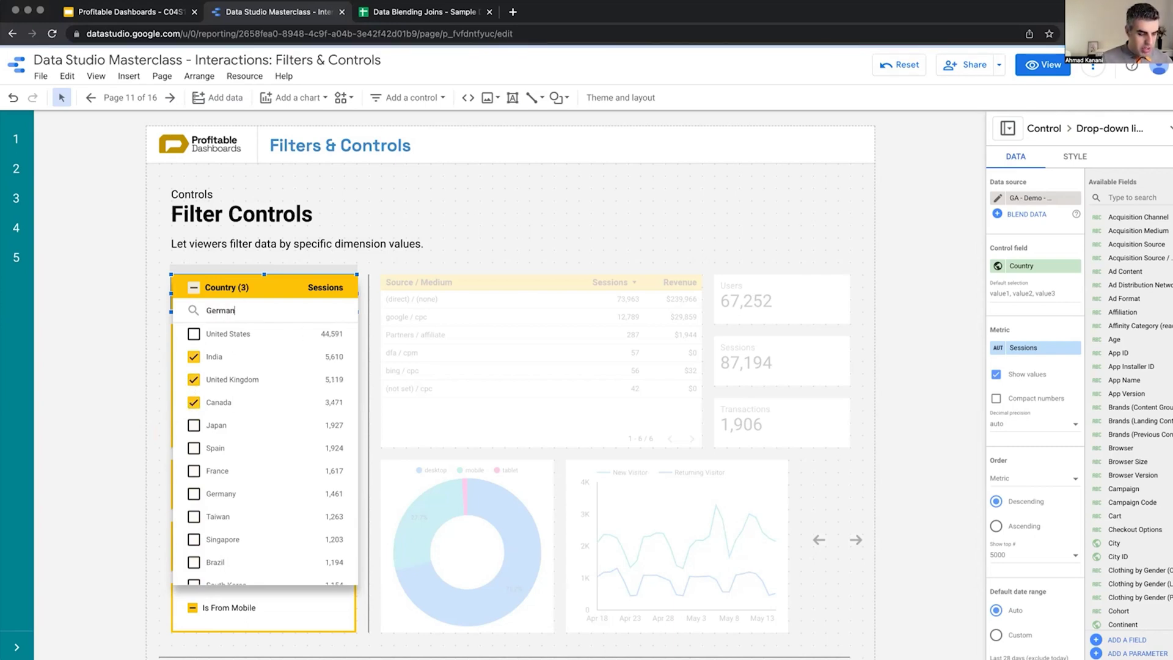
left_click(193, 334)
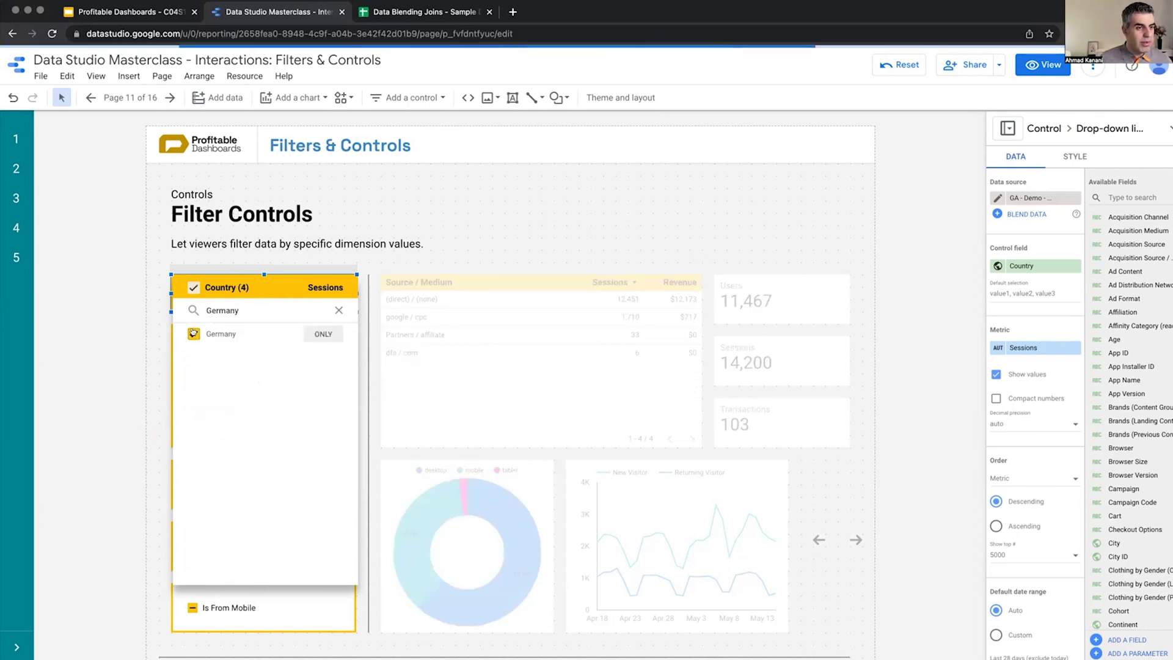
left_click(337, 311)
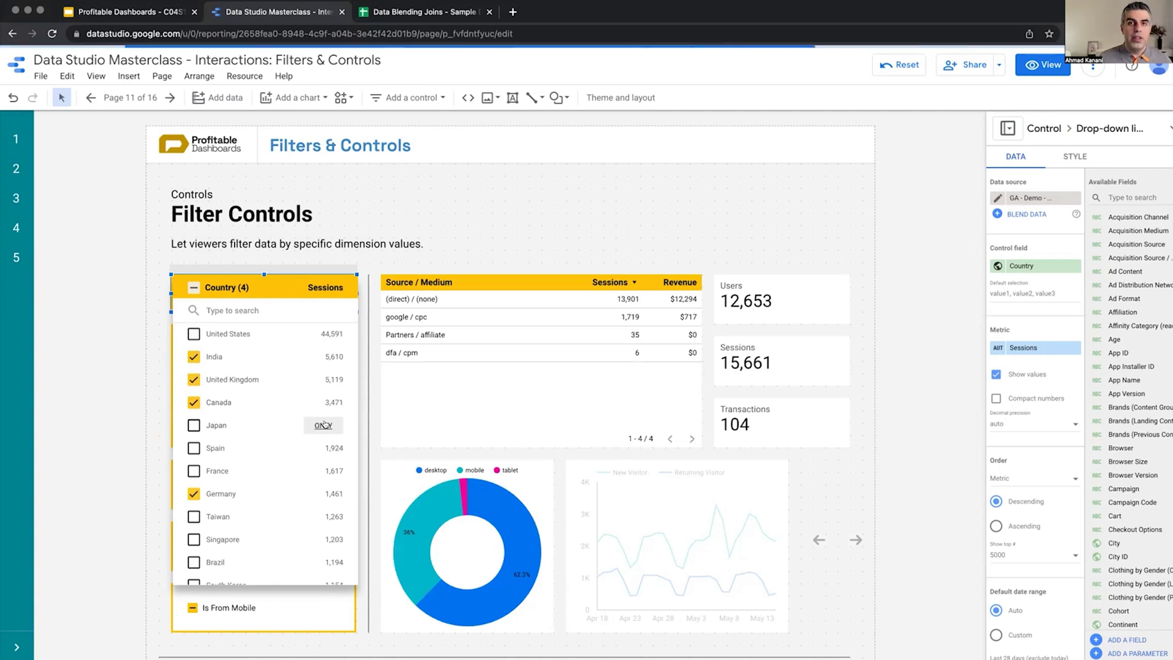
left_click(323, 424)
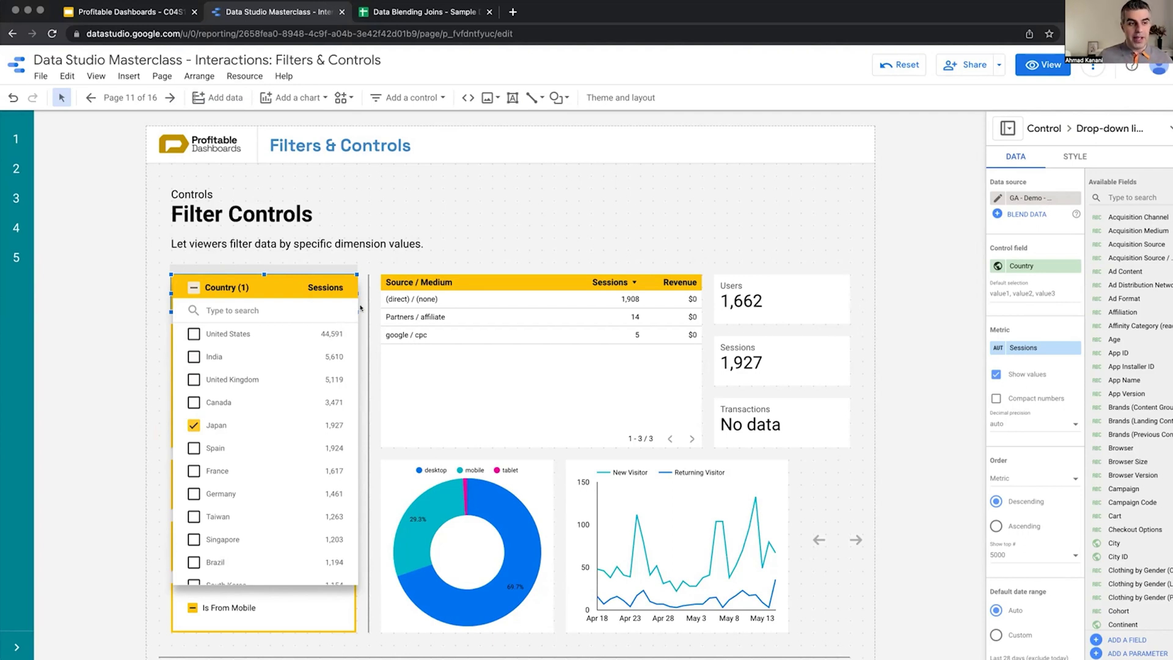
left_click(135, 331)
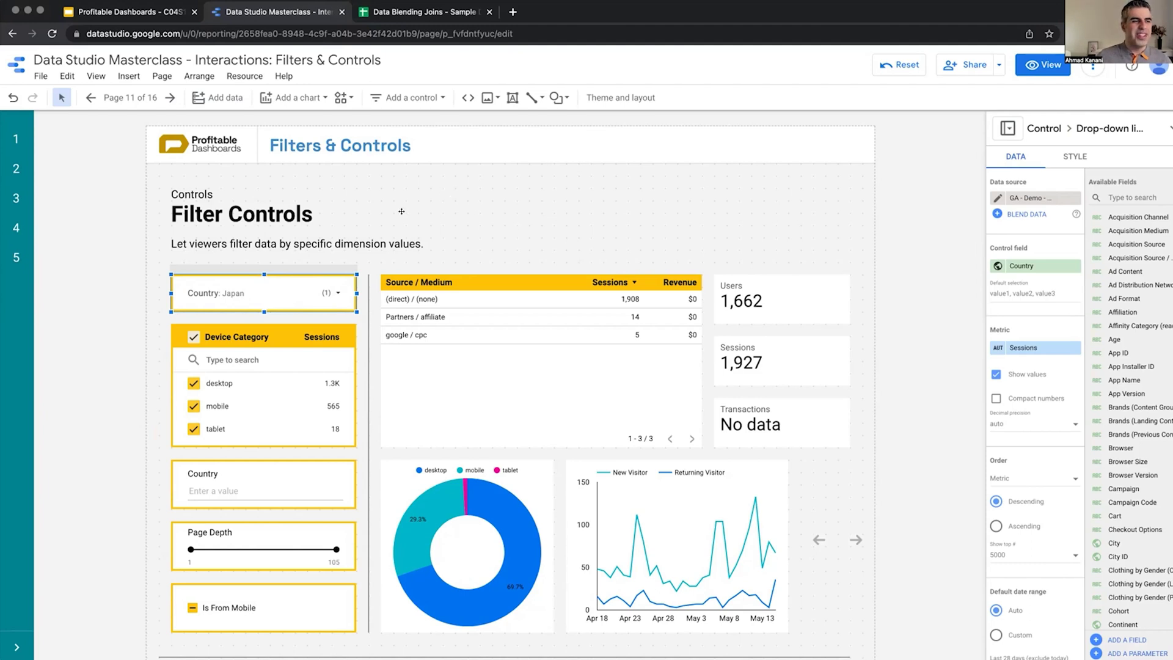
left_click(426, 100)
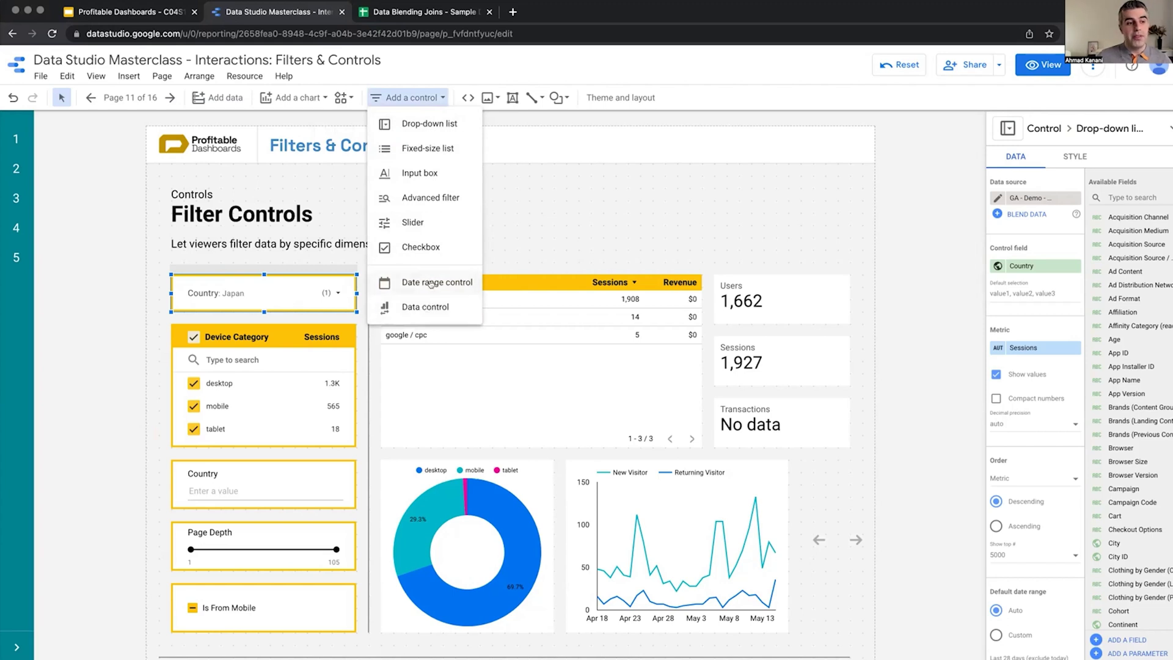
left_click(448, 124)
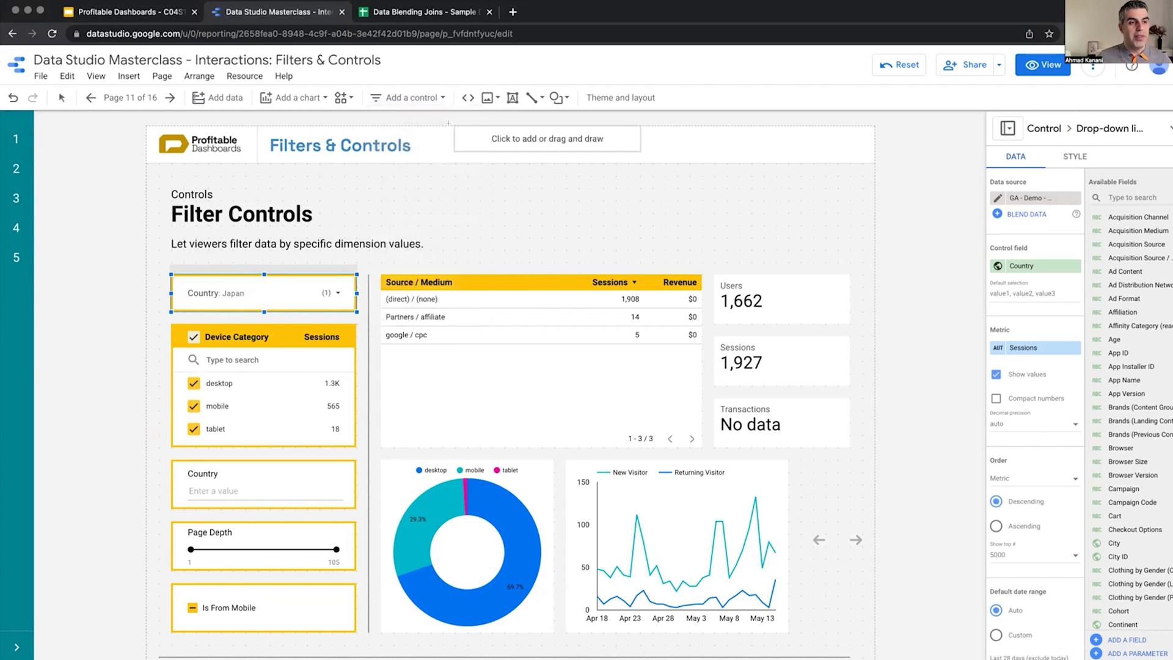
left_click(498, 209)
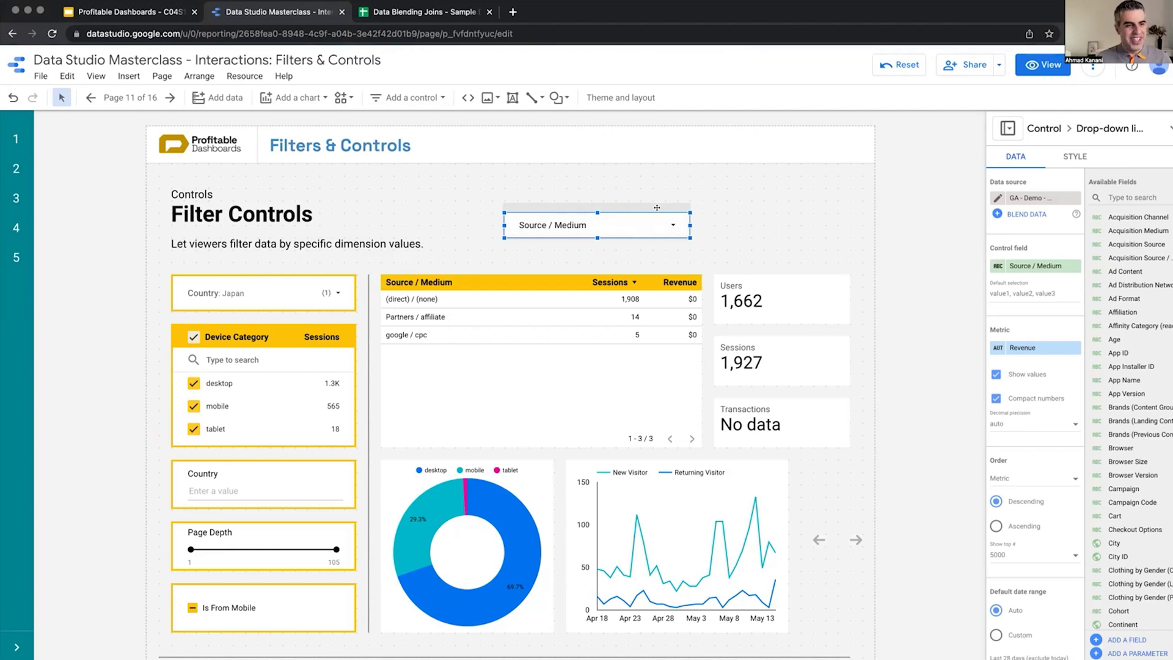
key("Delete")
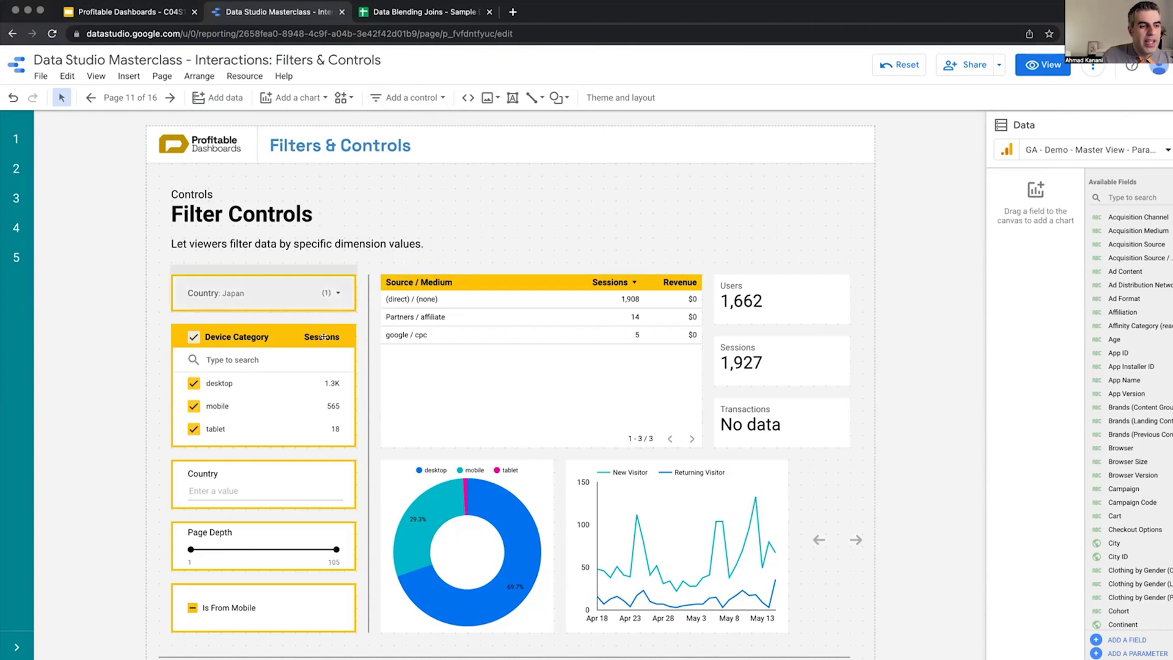
Step: Select the Device Category list control and view the control types without changing it
left_click(271, 320)
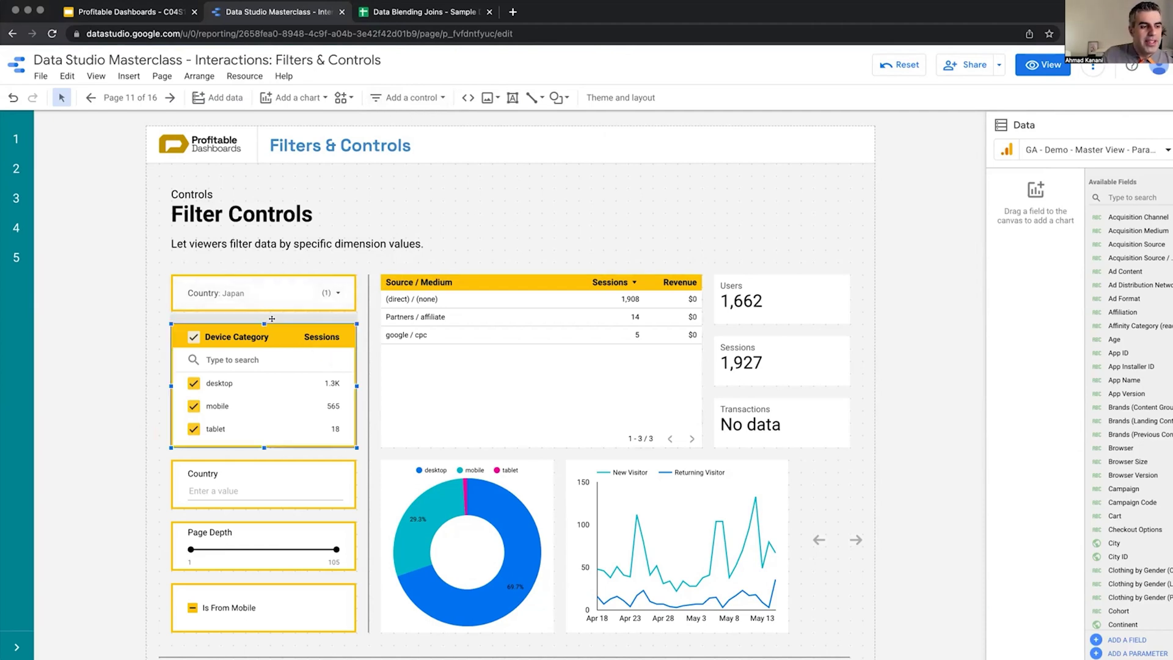
left_click(408, 97)
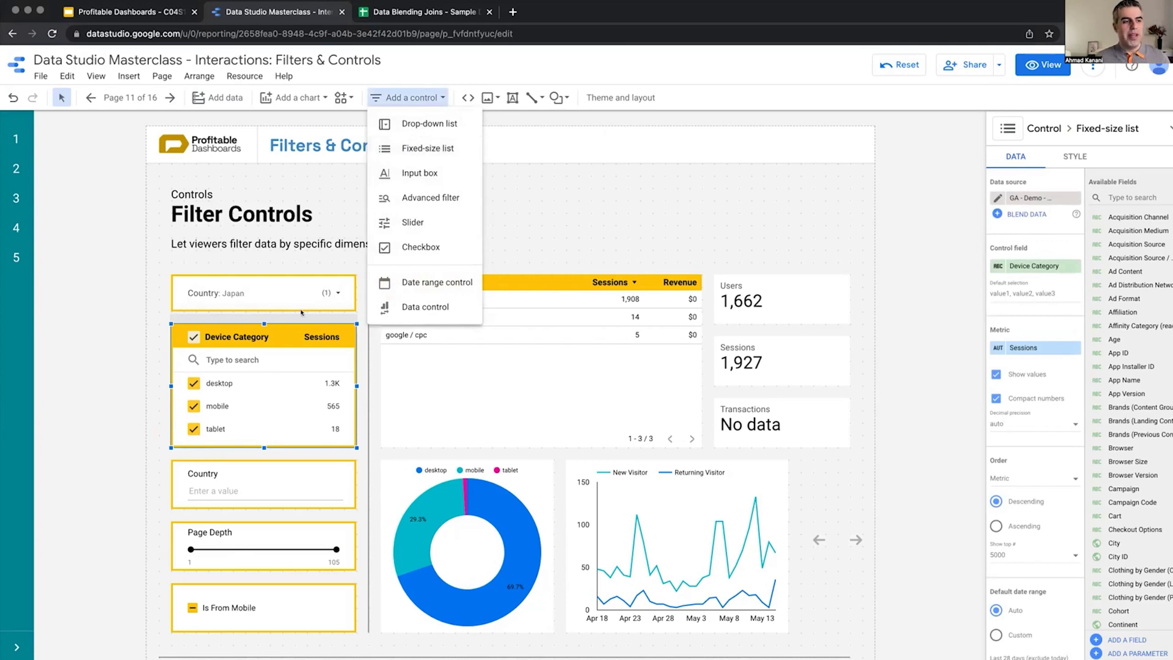
left_click(1122, 135)
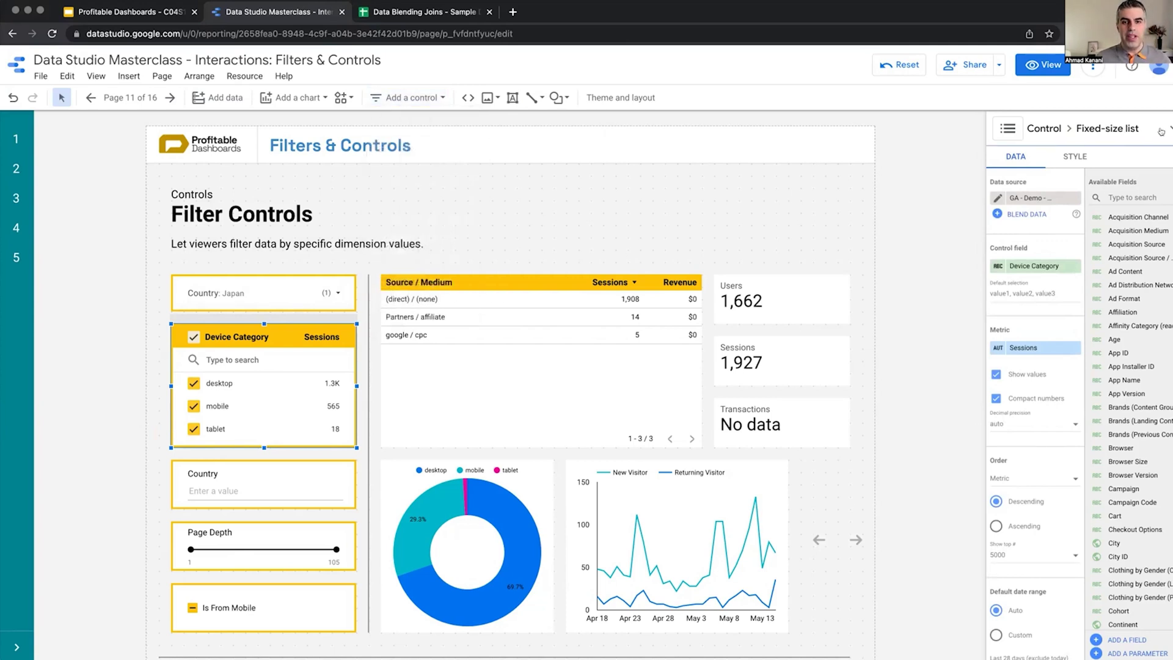
Step: Review the Device Category control's style settings, then deselect it
left_click(1073, 178)
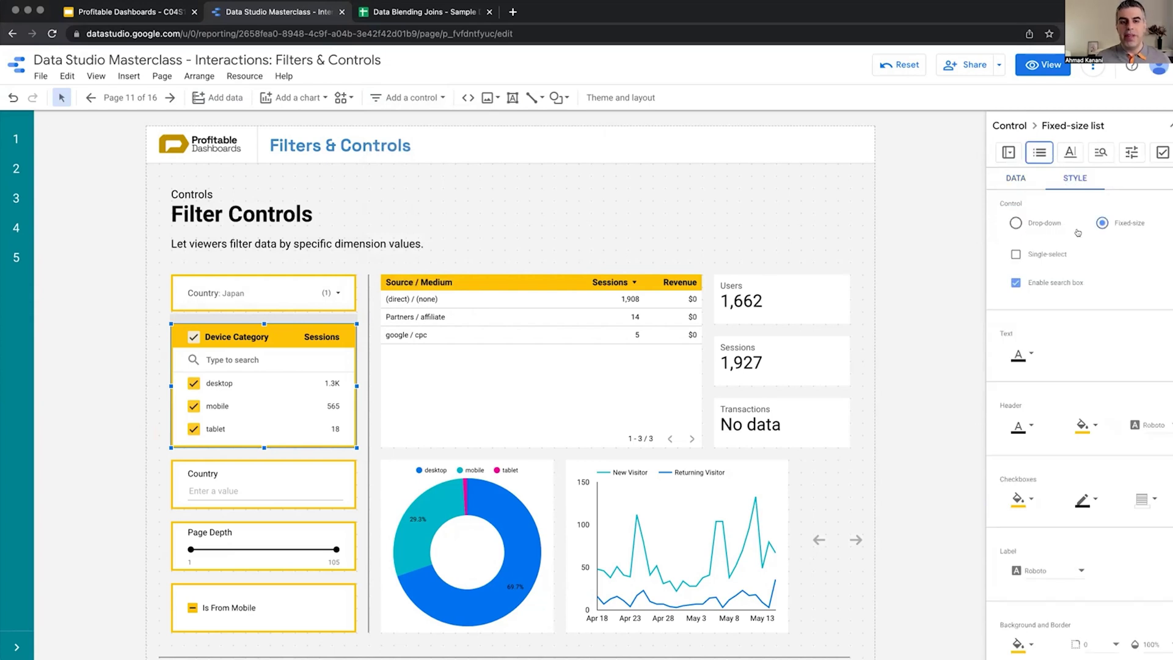
mouse_move(323, 395)
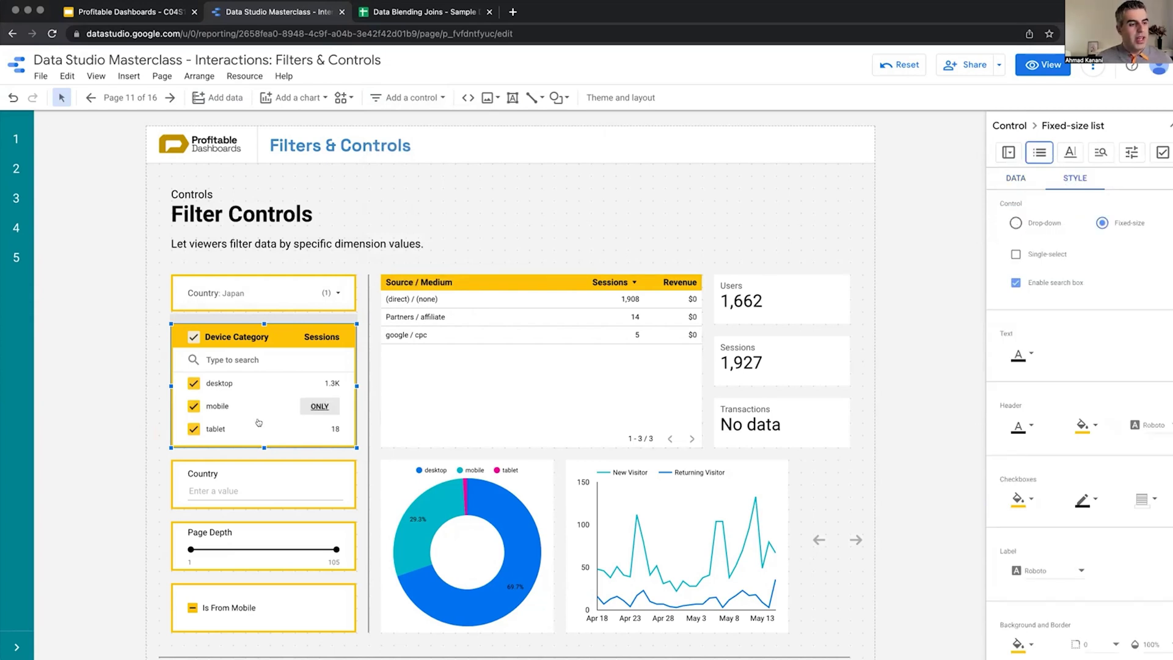
scroll(324, 366, "down", 1)
scroll(324, 367, "up", 1)
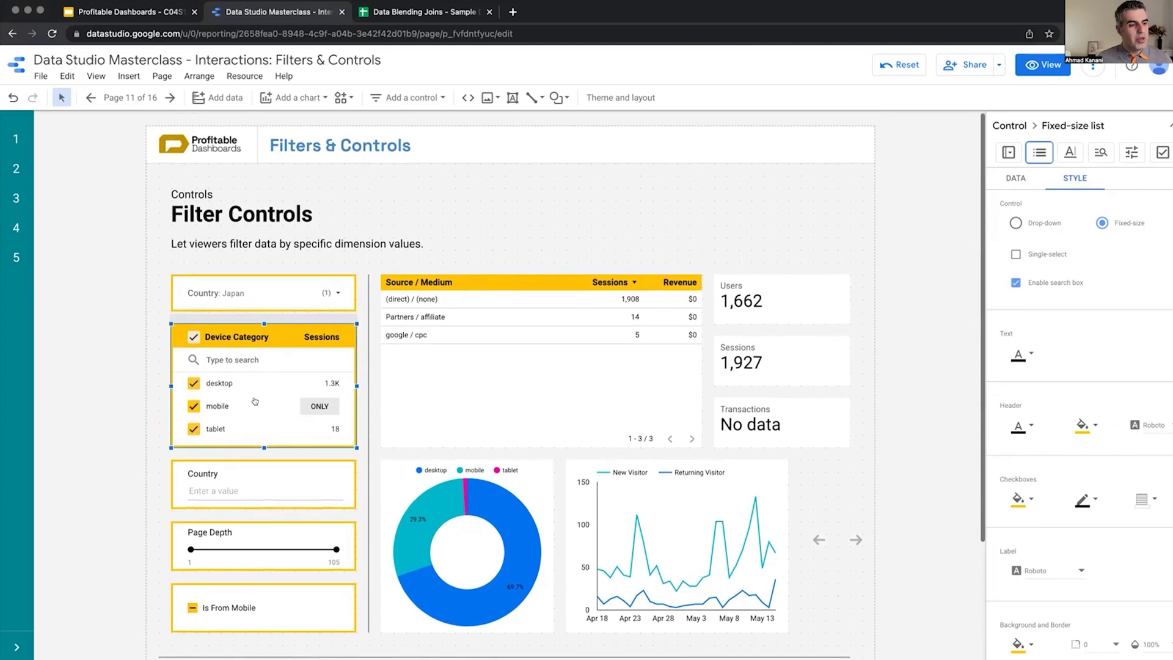
left_click(137, 387)
mouse_move(279, 371)
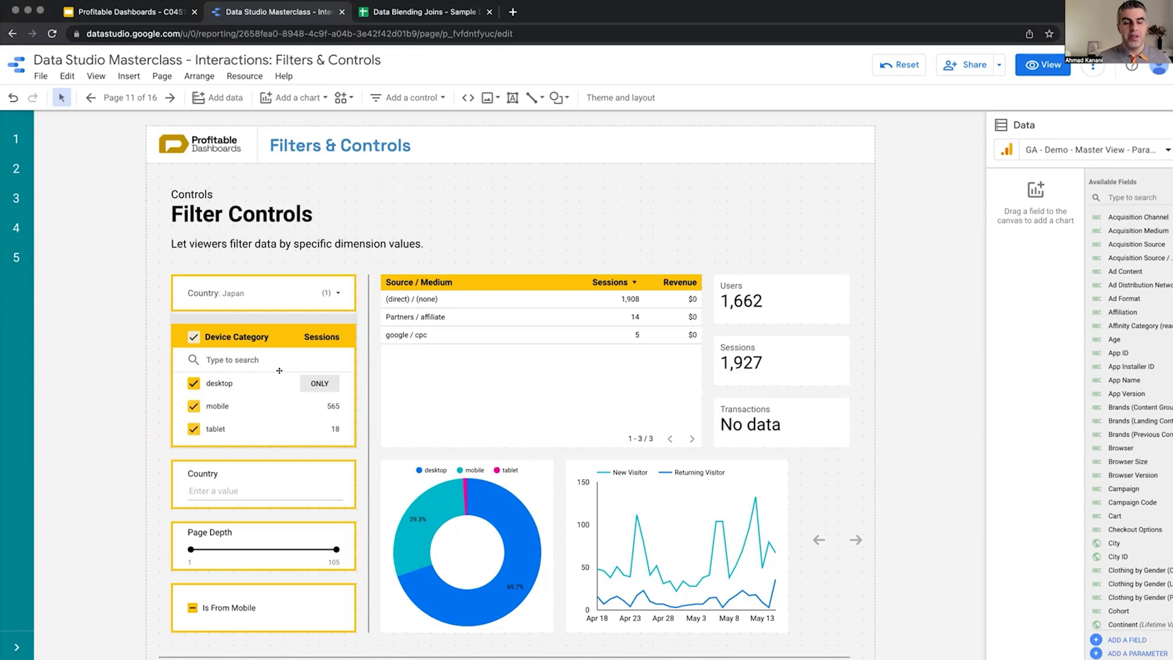
Step: Select all countries in the Country filter to clear the Japan filter
left_click(244, 293)
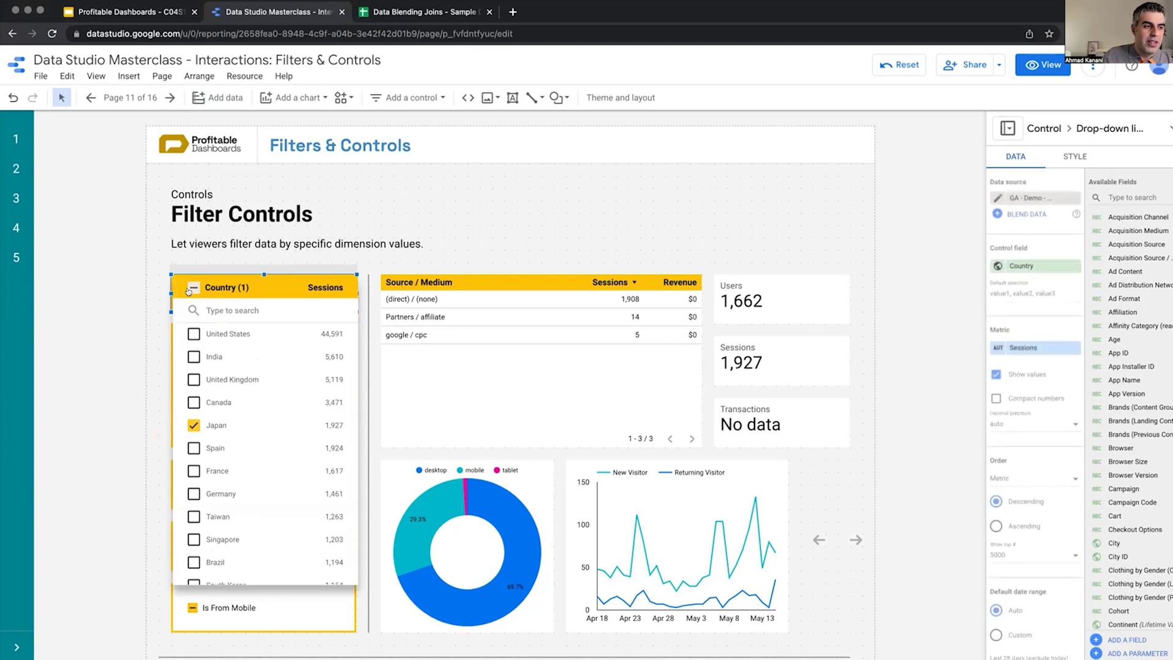
left_click(193, 287)
left_click(162, 308)
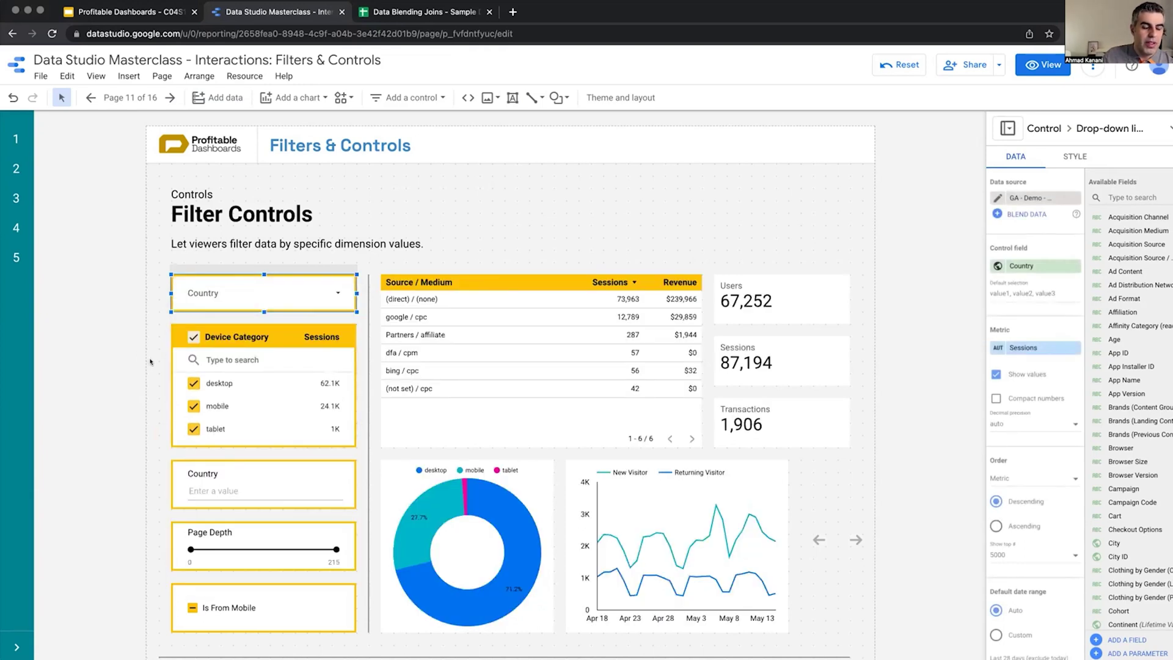
scroll(150, 361, "down", 1)
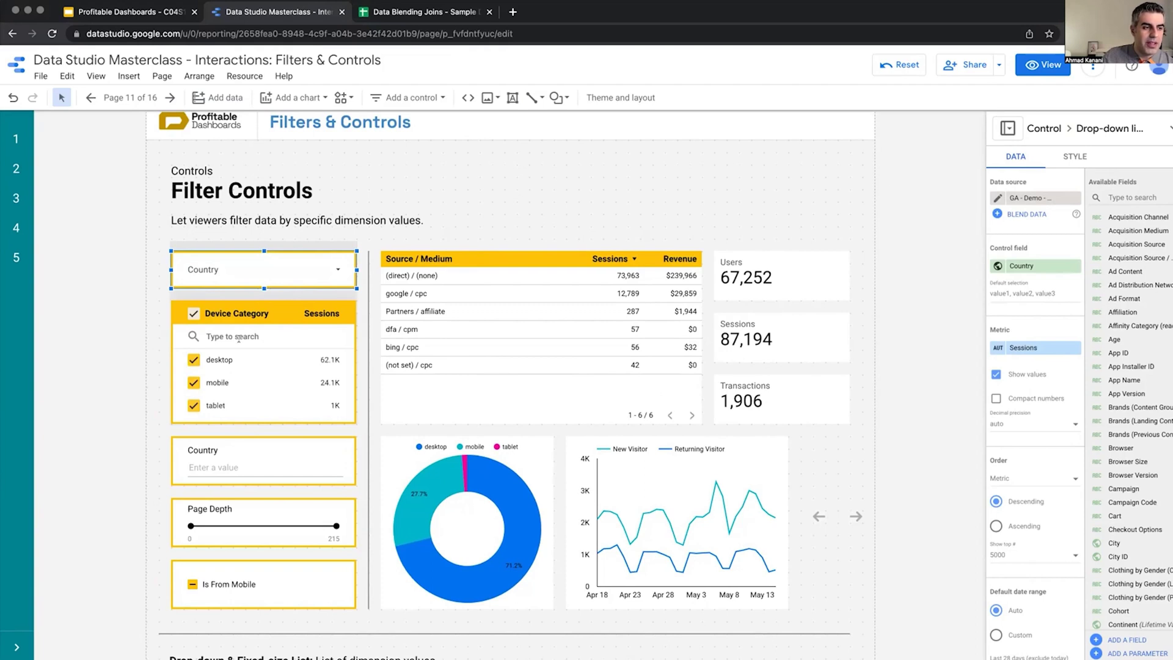
mouse_move(329, 368)
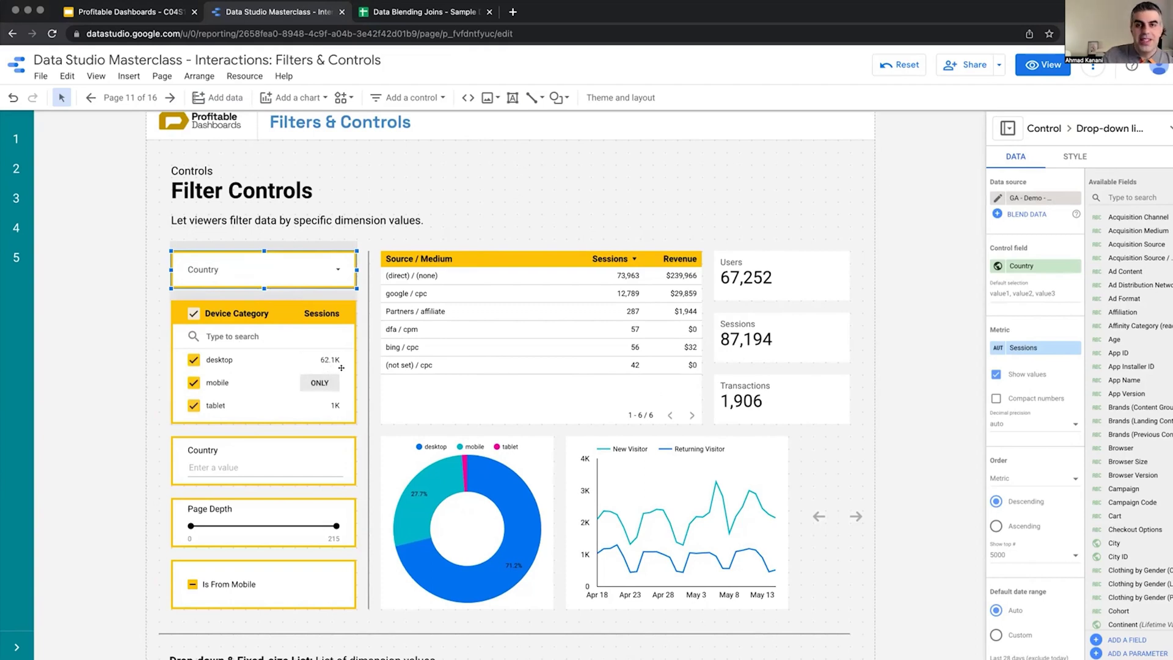
scroll(341, 367, "up", 1)
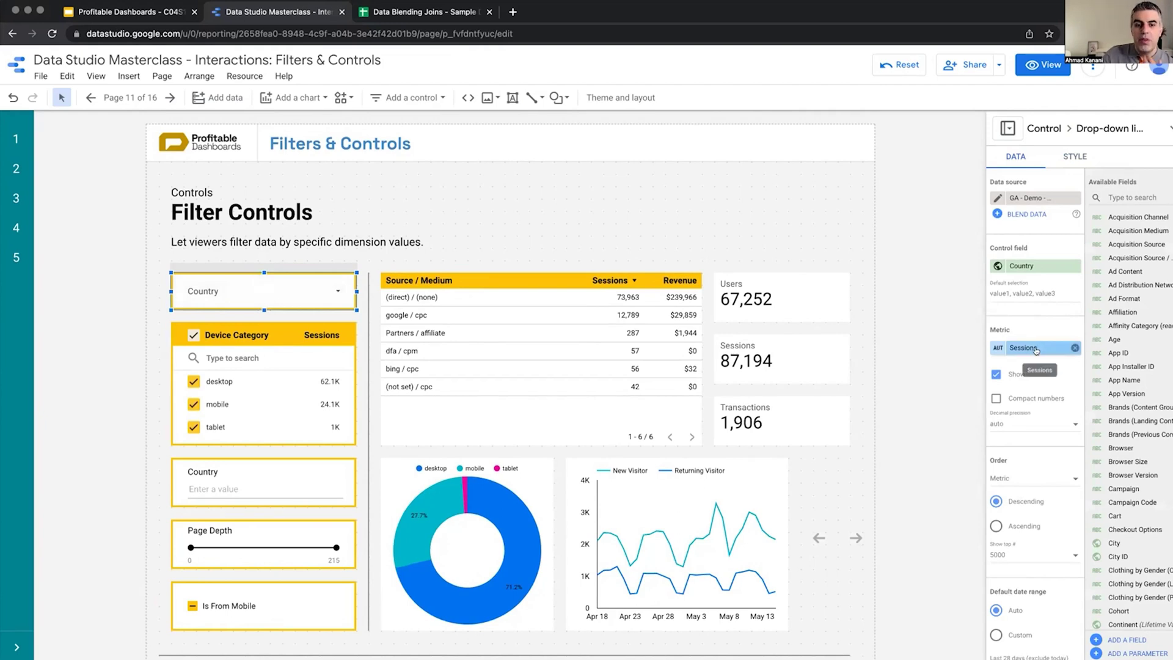
Step: Sort the Country list in ascending order, check it, then switch back to descending
left_click(337, 292)
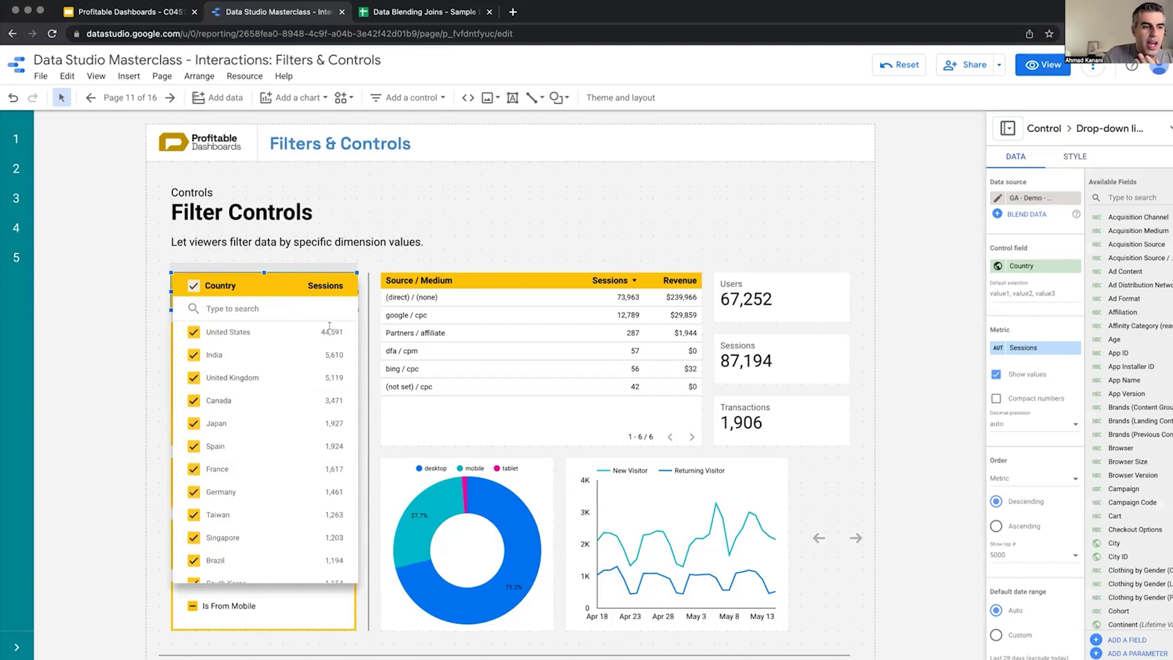
scroll(1038, 464, "down", 4)
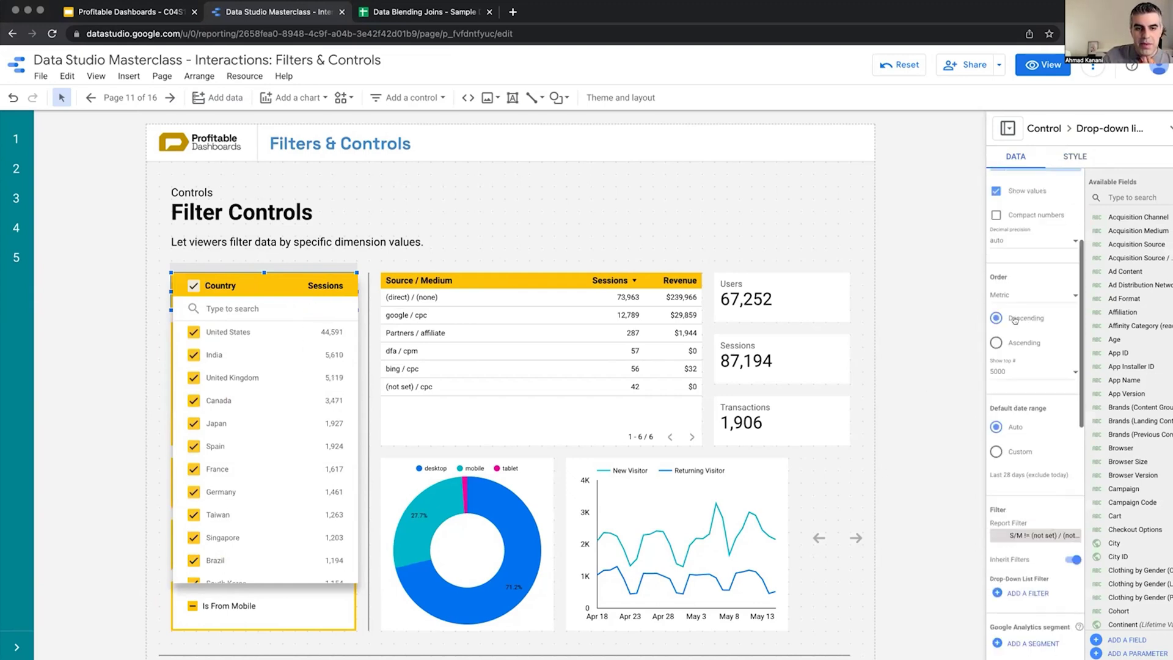
scroll(1014, 330, "up", 1)
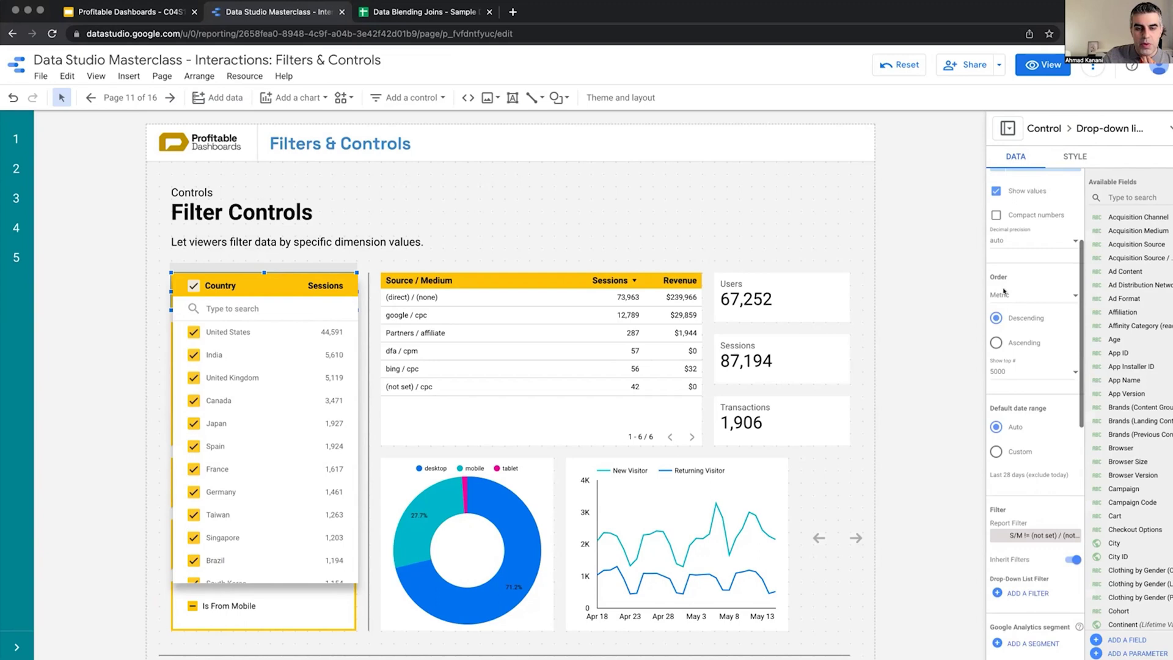
left_click(1008, 343)
left_click(1008, 343)
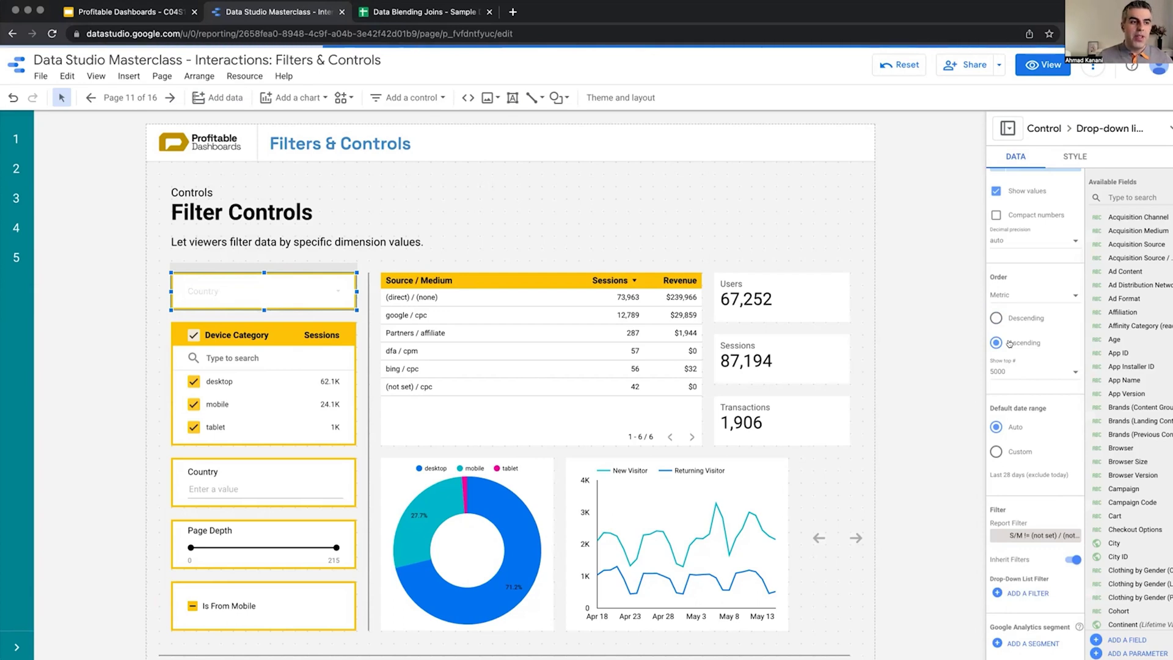
left_click(337, 291)
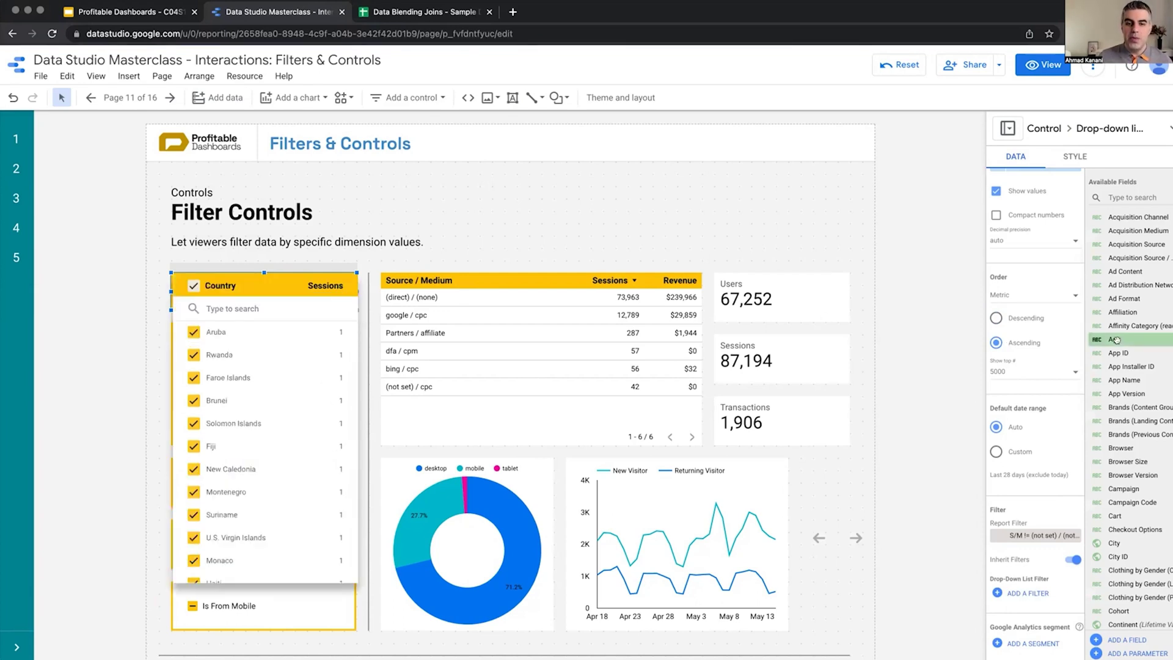
left_click(995, 318)
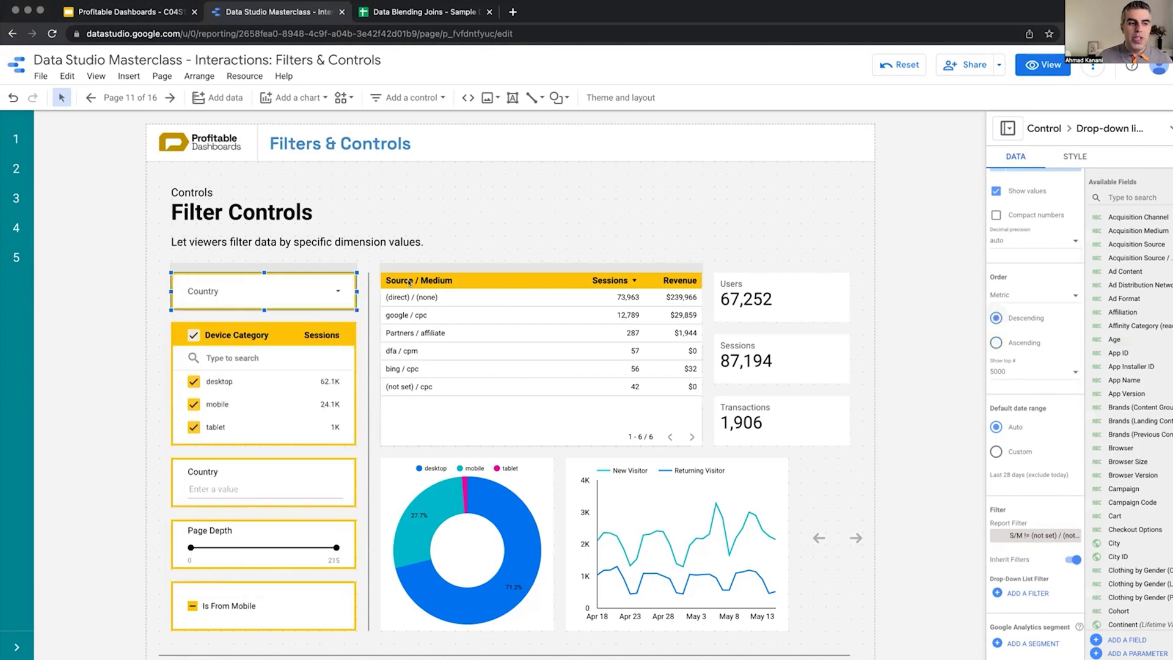
Step: Uncheck Show values so session counts no longer appear beside countries
left_click(339, 292)
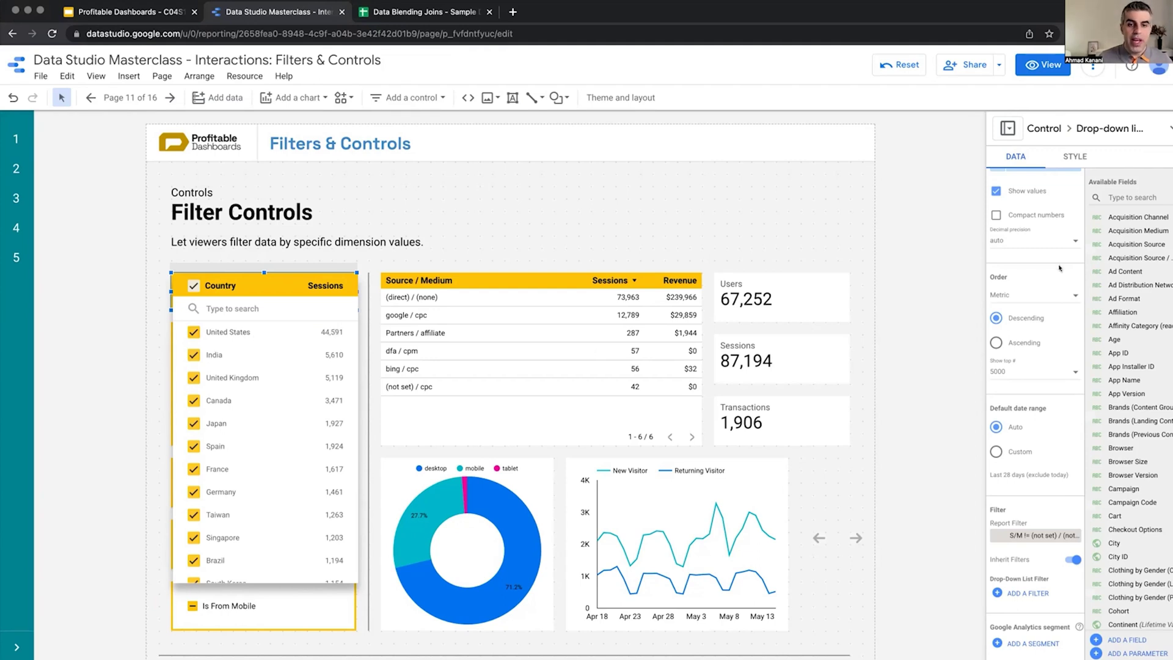
scroll(1038, 294, "up", 3)
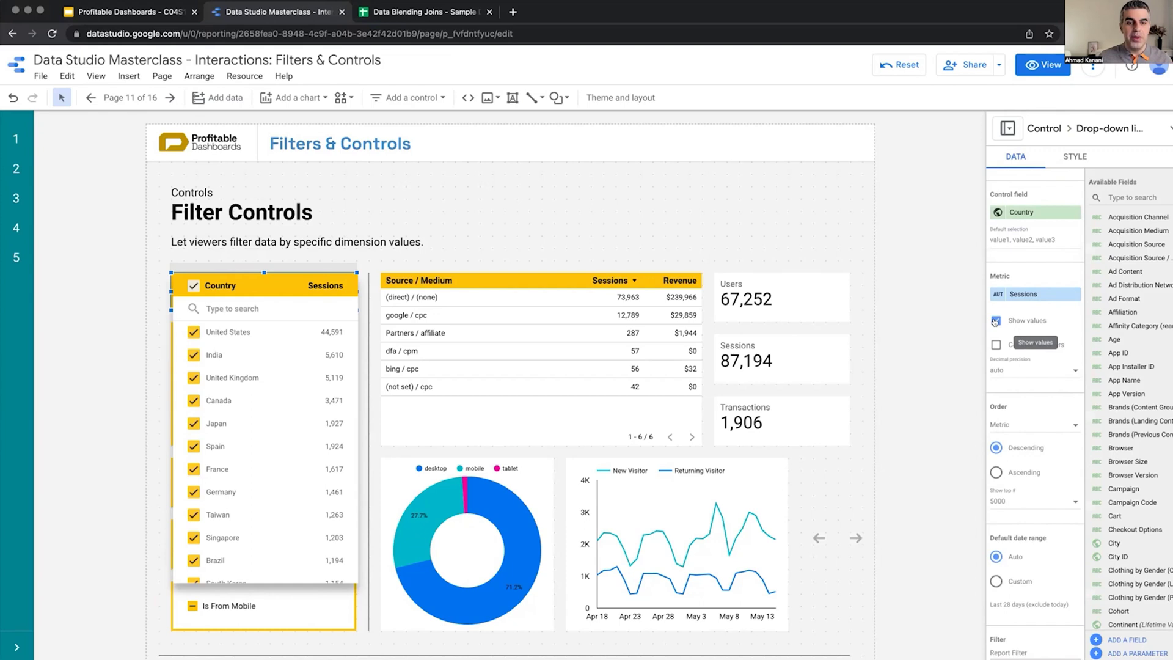
left_click(995, 321)
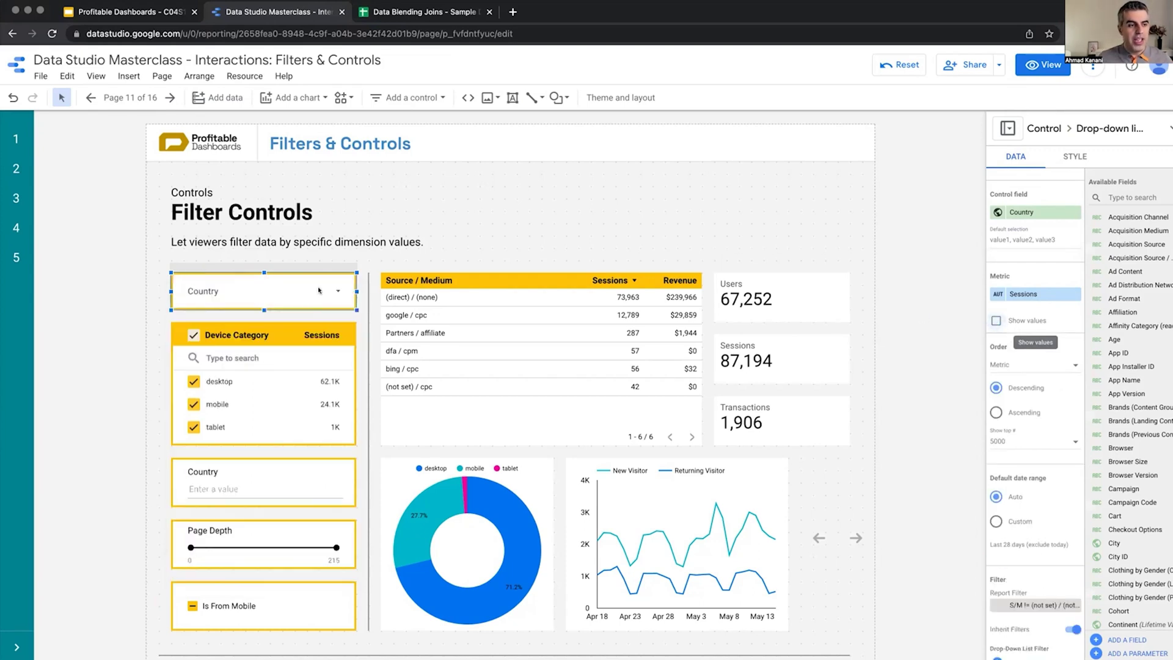
left_click(341, 294)
mouse_move(303, 331)
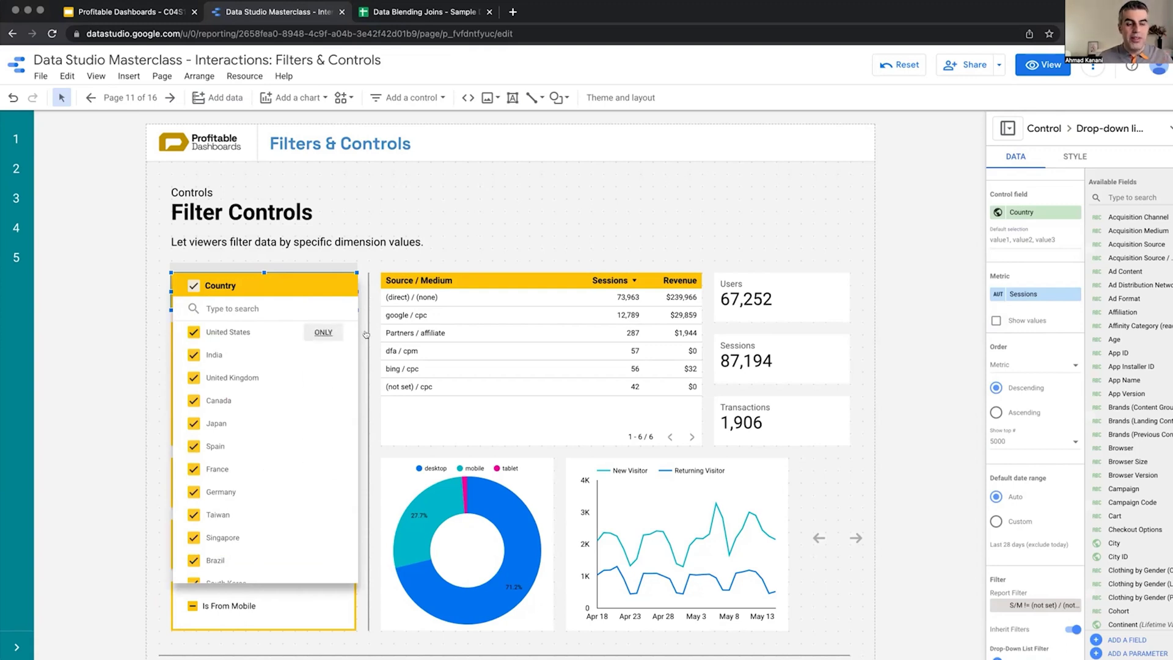
left_click(886, 354)
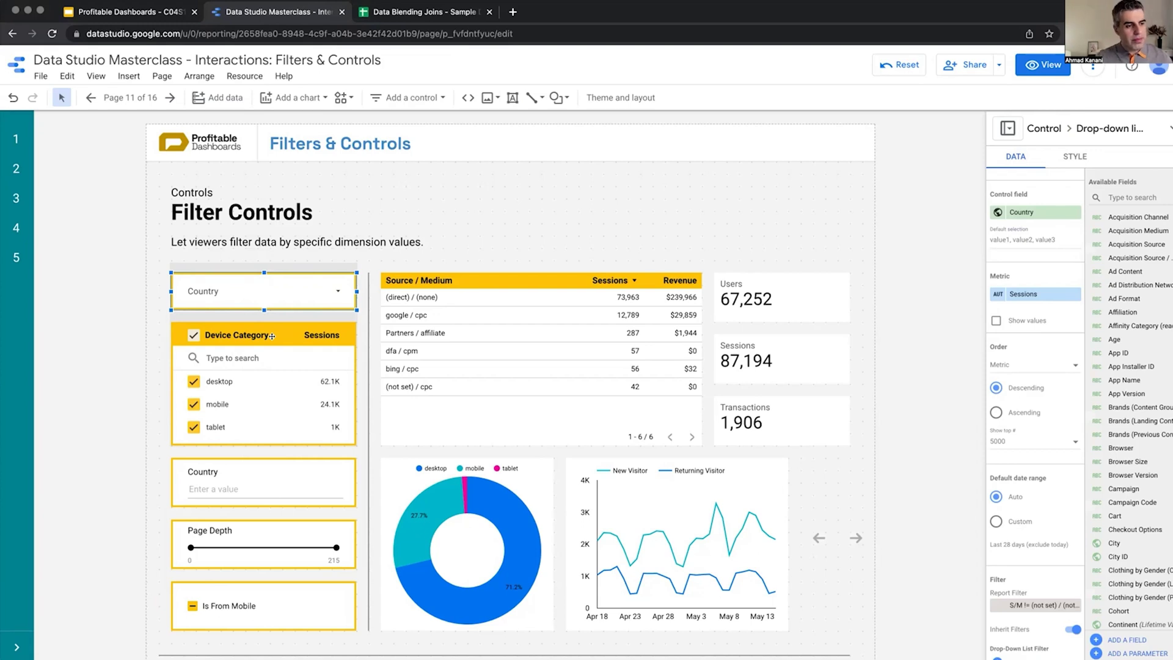
Step: Enter 'Canada' in the Country input box and apply it as the filter
left_click(365, 452)
left_click(345, 460)
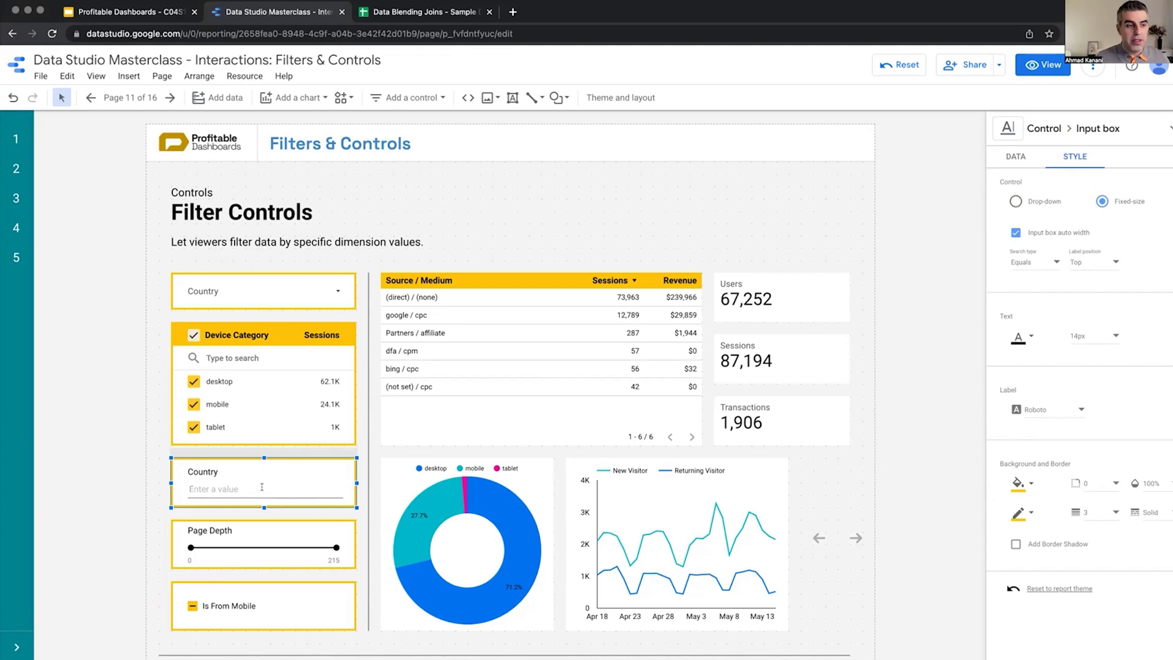
type("Canda")
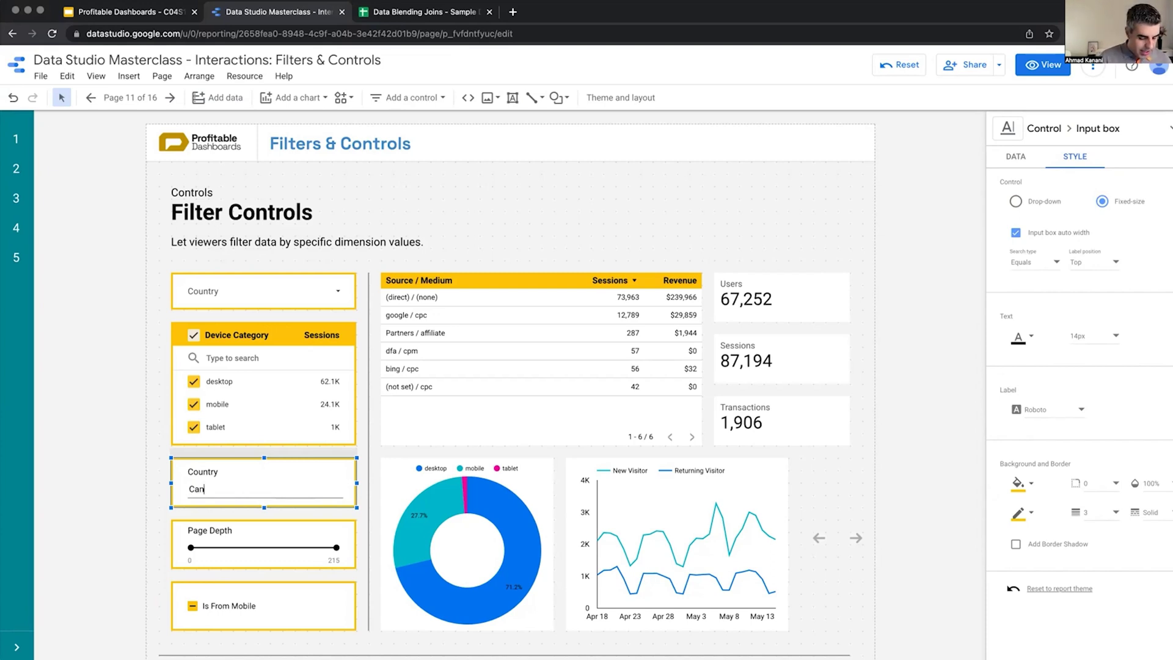
key("Left")
key("Left")
type("a")
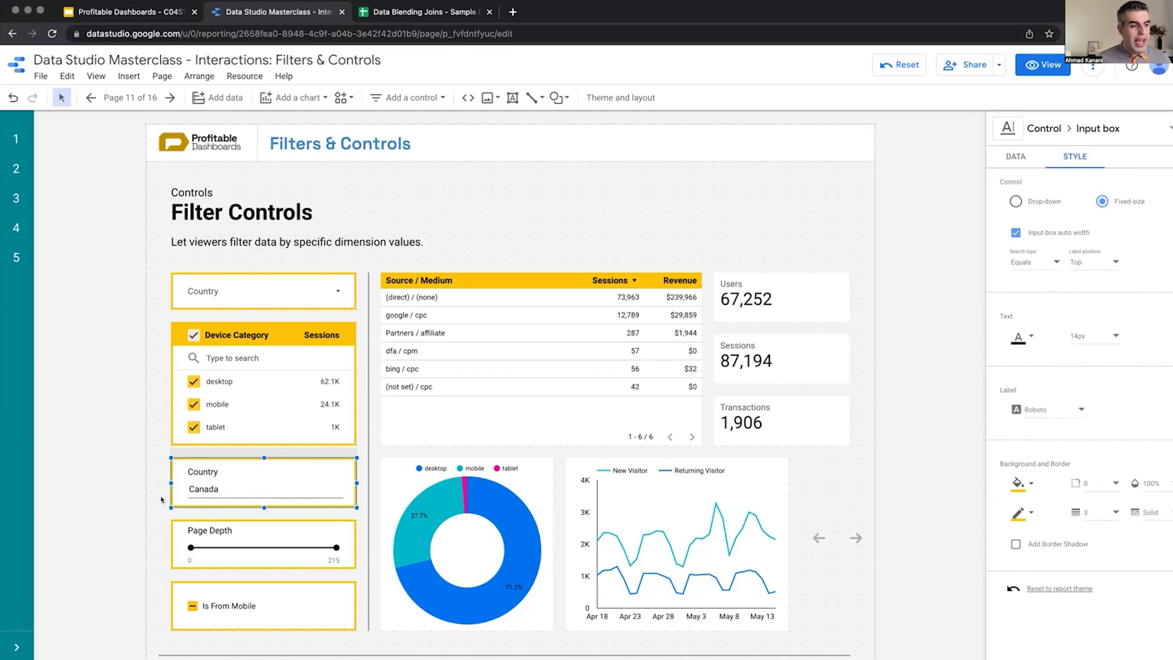
left_click(162, 500)
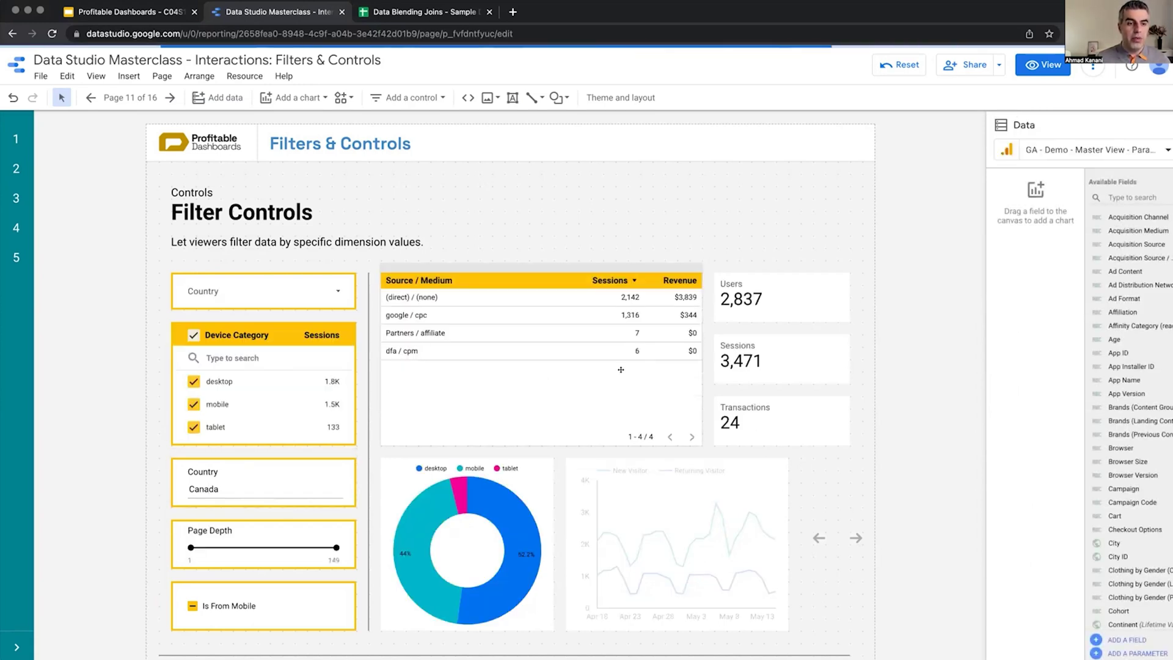
Step: Shorten the value to 'Canad', then delete it entirely so all countries show
left_click(233, 487)
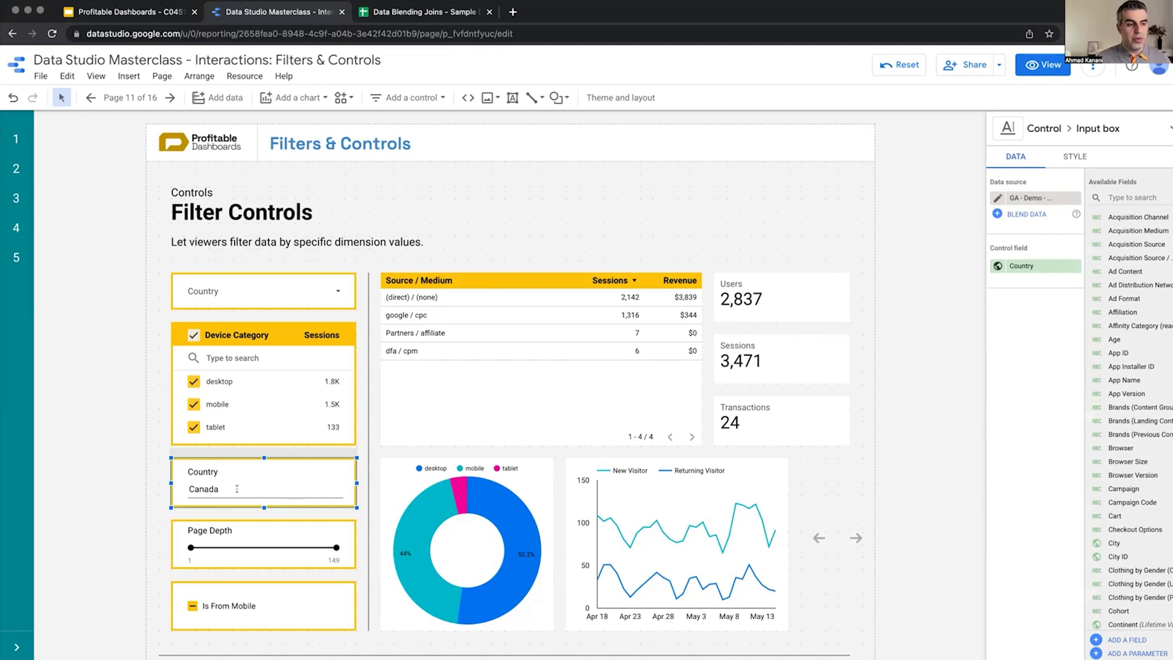
key("BackSpace")
left_click(155, 500)
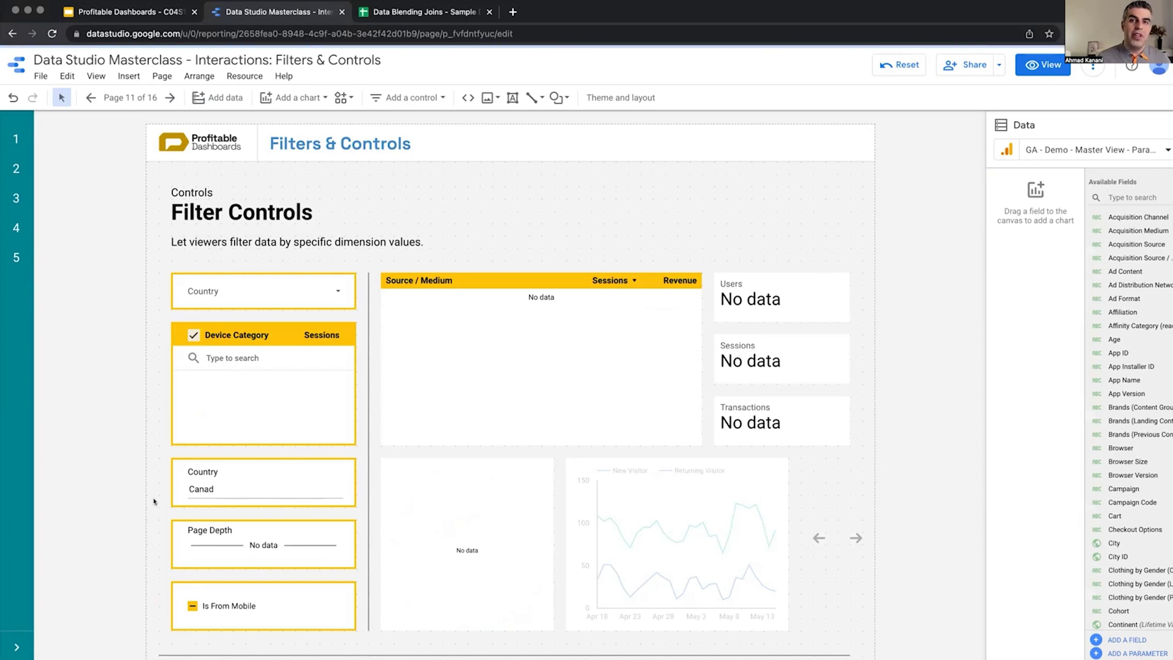
left_click(211, 488)
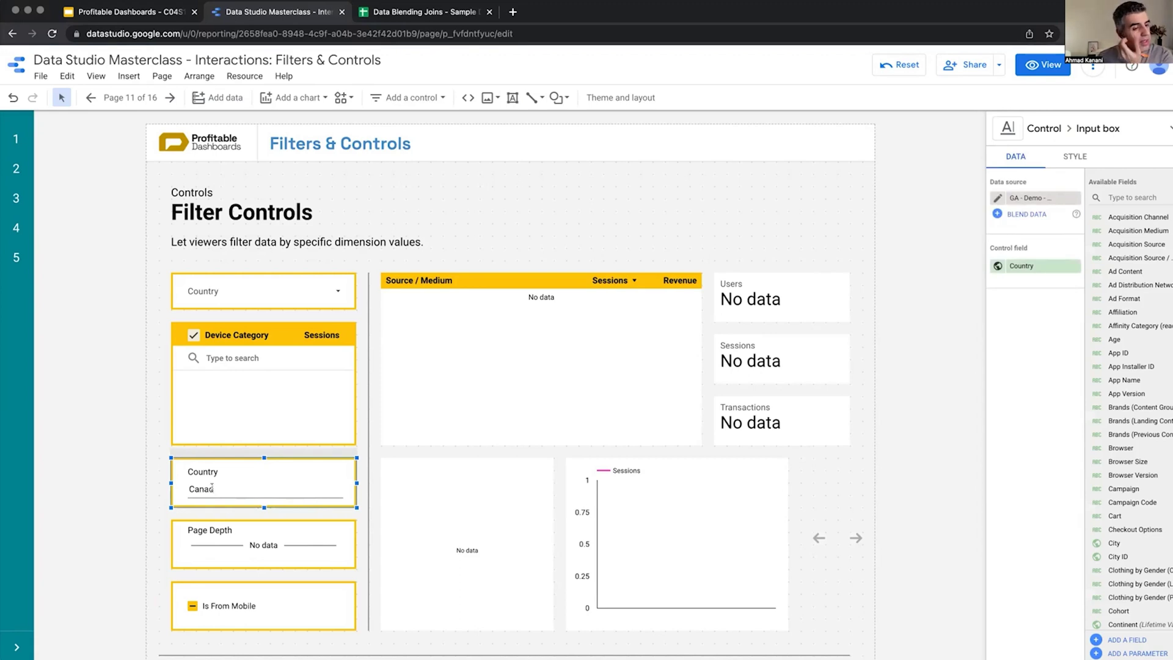
left_click_drag(211, 487, 189, 488)
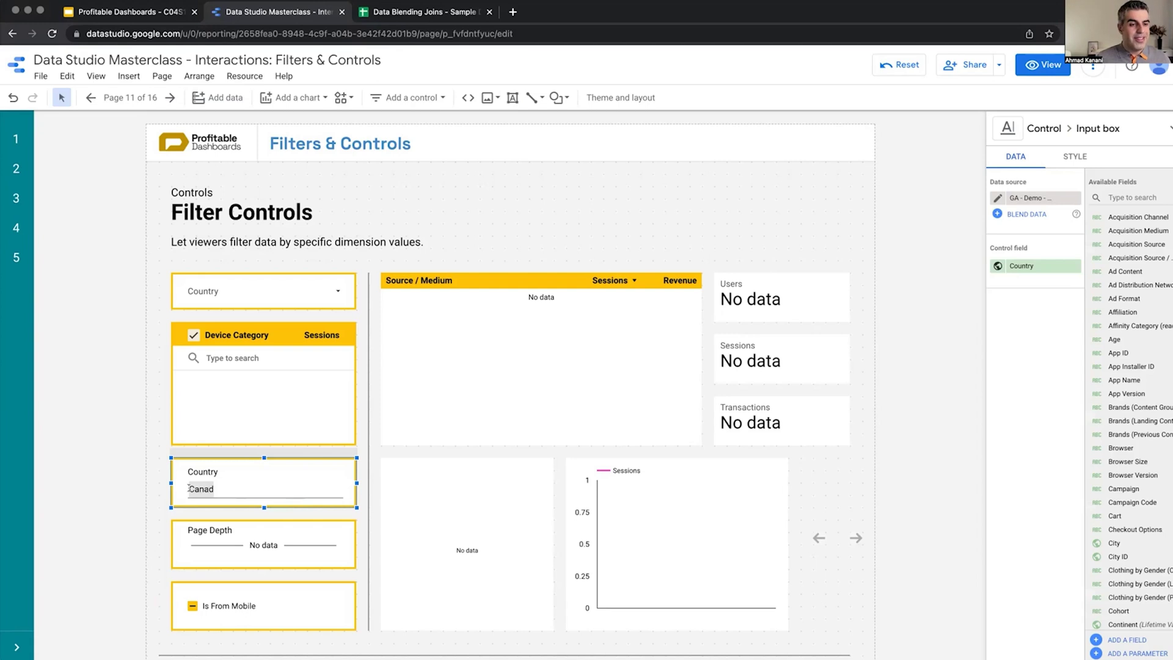
key("BackSpace")
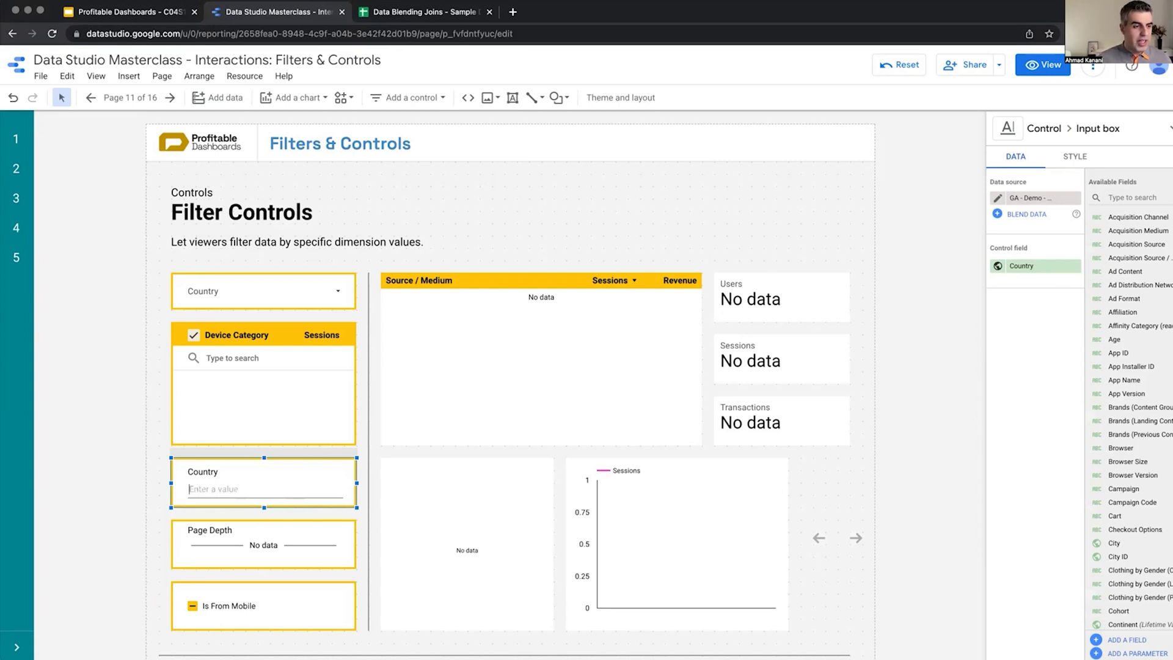
left_click(155, 504)
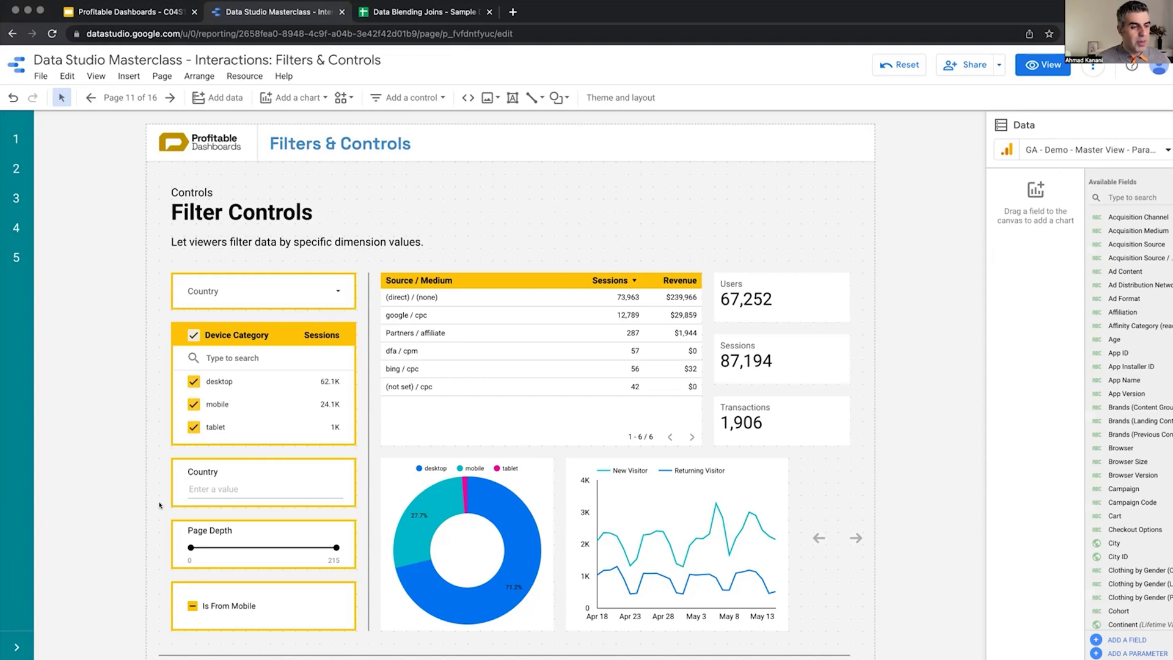
Step: Select the Page Depth slider to view its settings, with Page Depth spanning 0 to 215
left_click(241, 534)
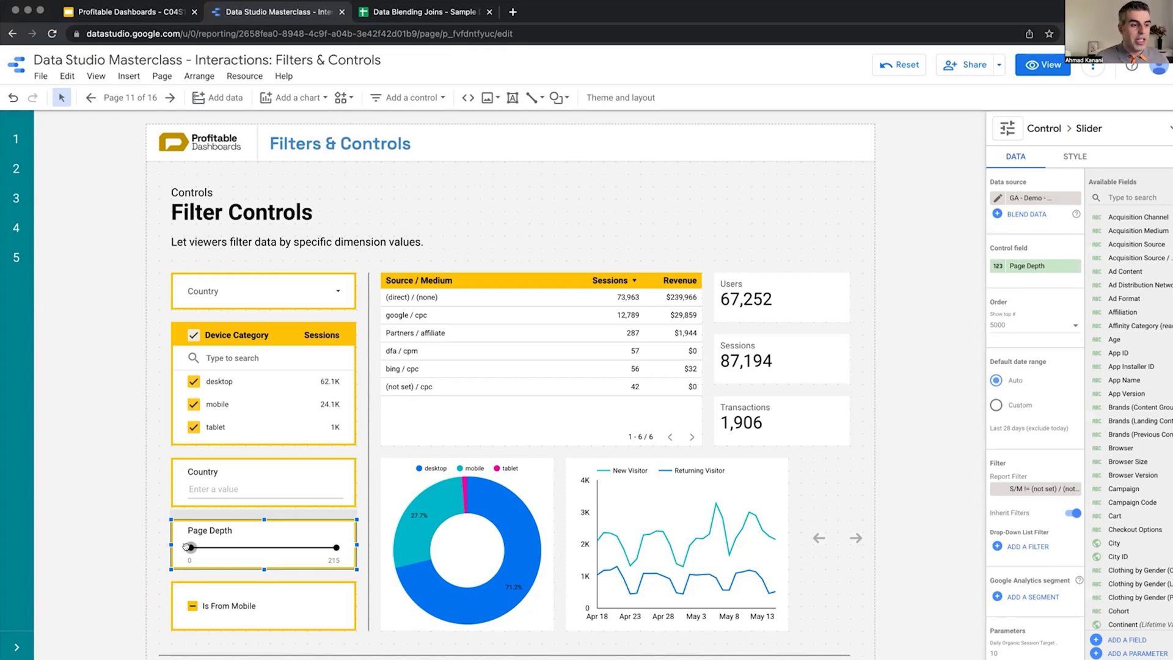
Step: Set the Page Depth slider to span 110 to 181, cutting the report to 41 users
left_click_drag(186, 547, 221, 547)
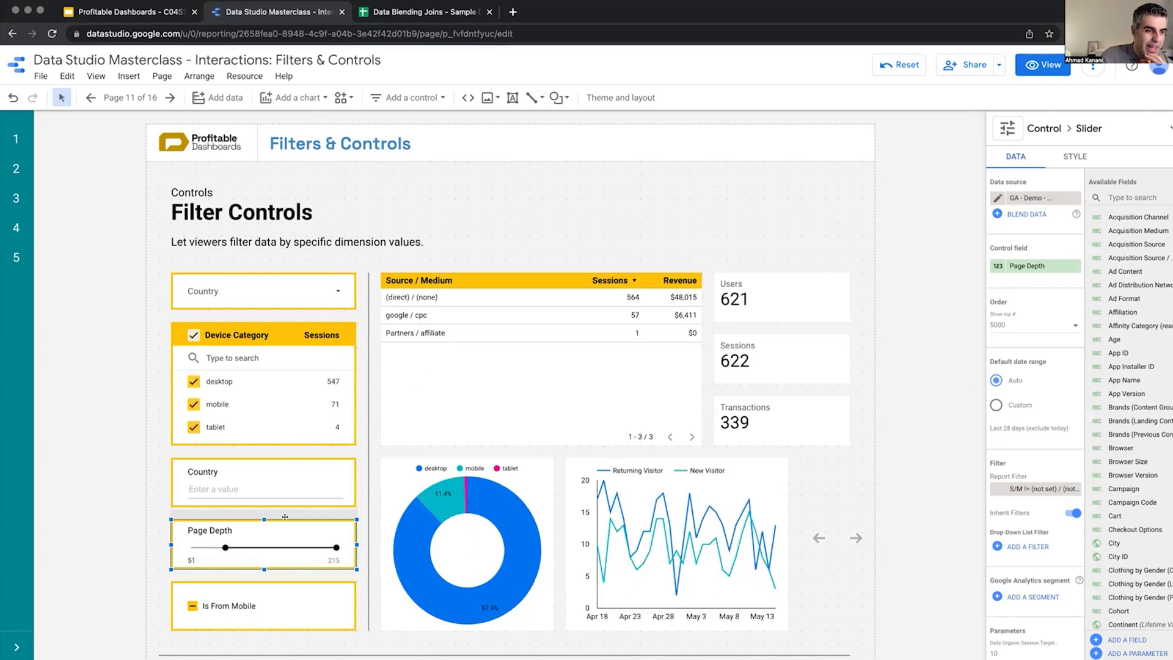
left_click_drag(224, 545, 264, 547)
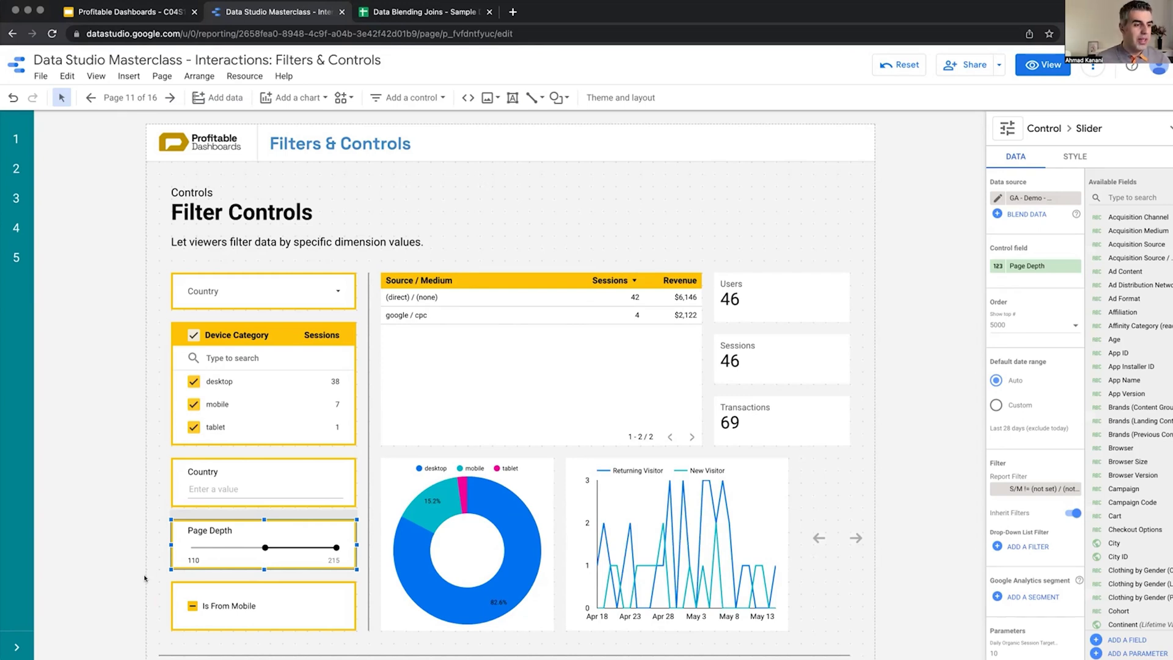
left_click_drag(336, 547, 313, 547)
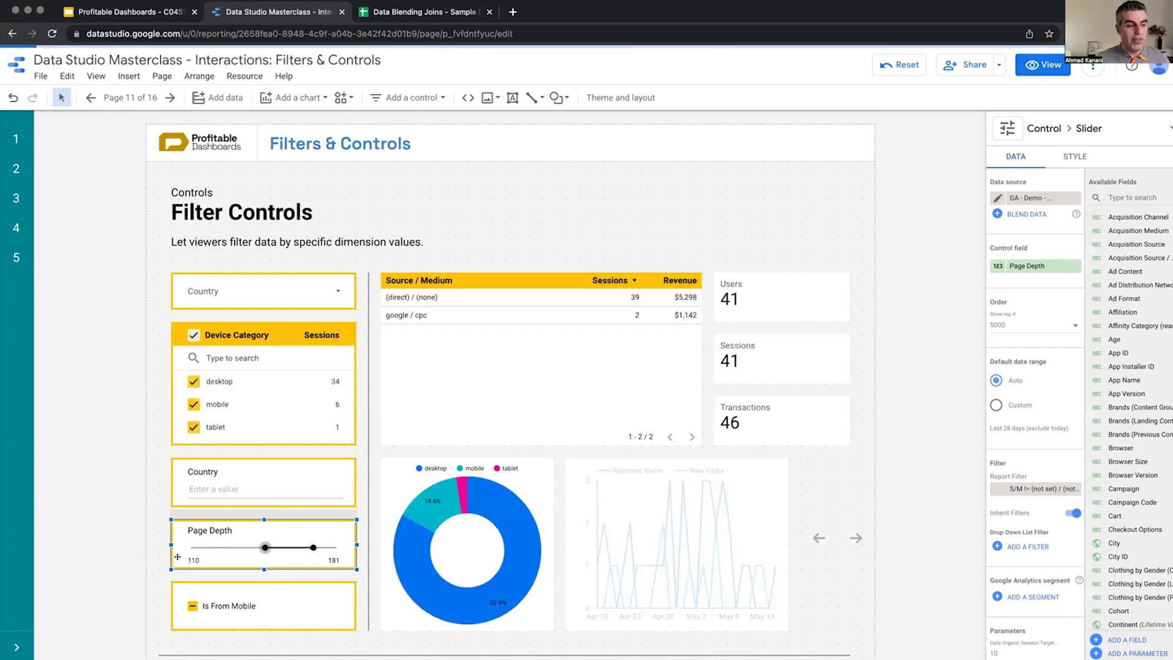
left_click(142, 557)
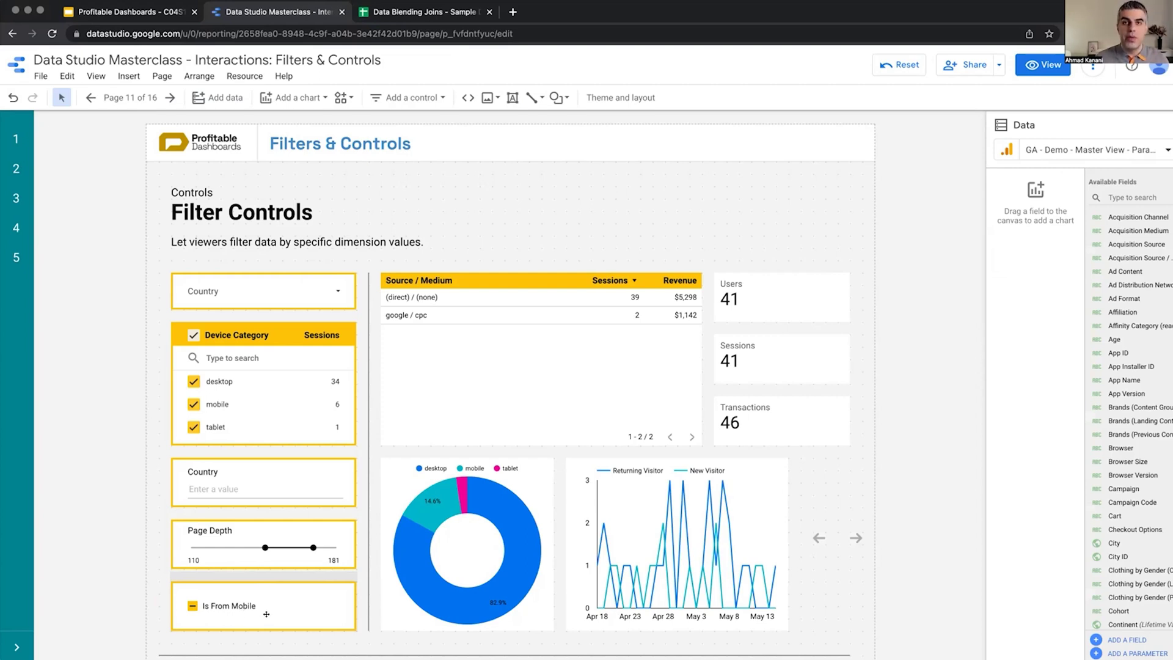
Step: Select the Is From Mobile checkbox and inspect its Device Category = 'mobile' field formula
left_click(267, 613)
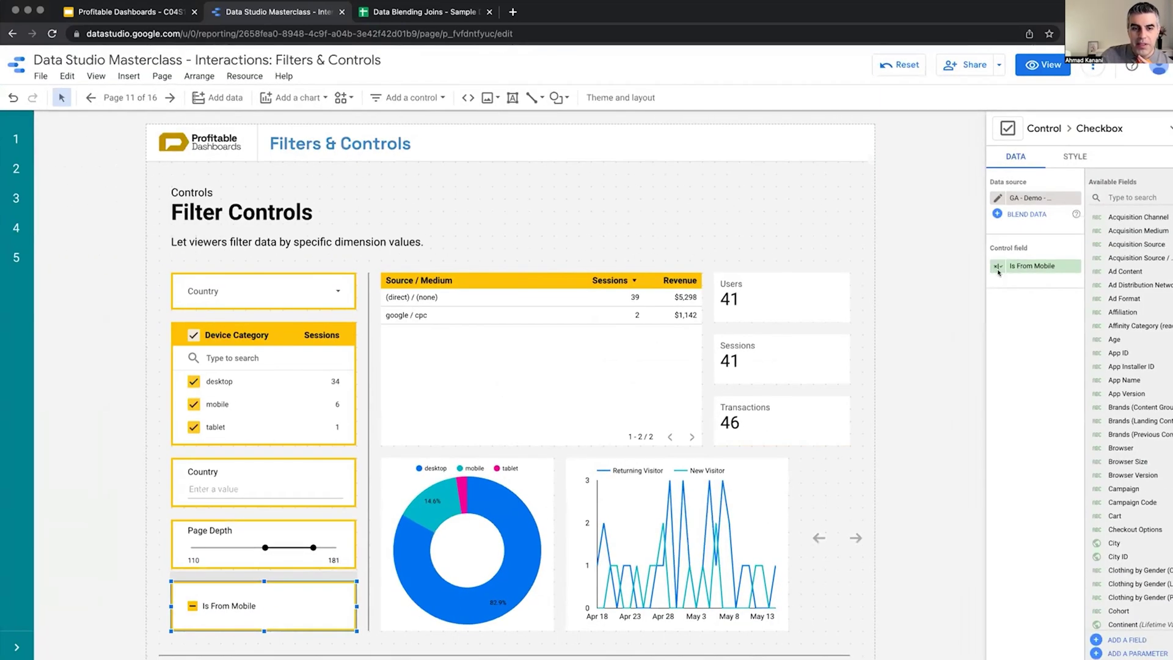
left_click(998, 270)
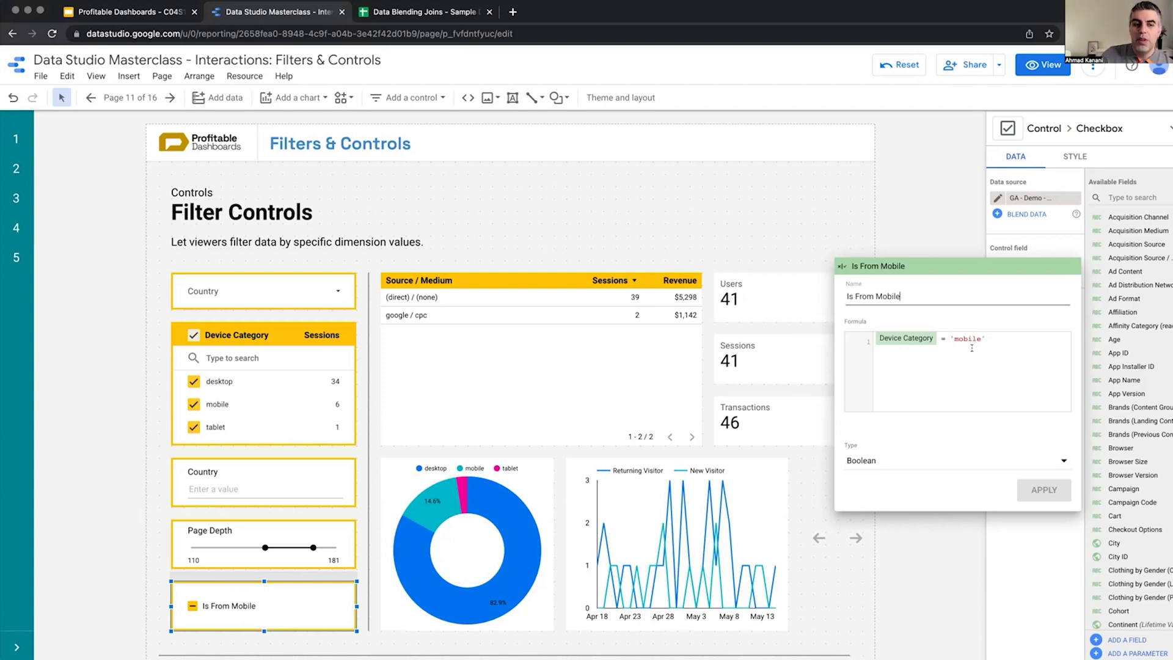
left_click(953, 585)
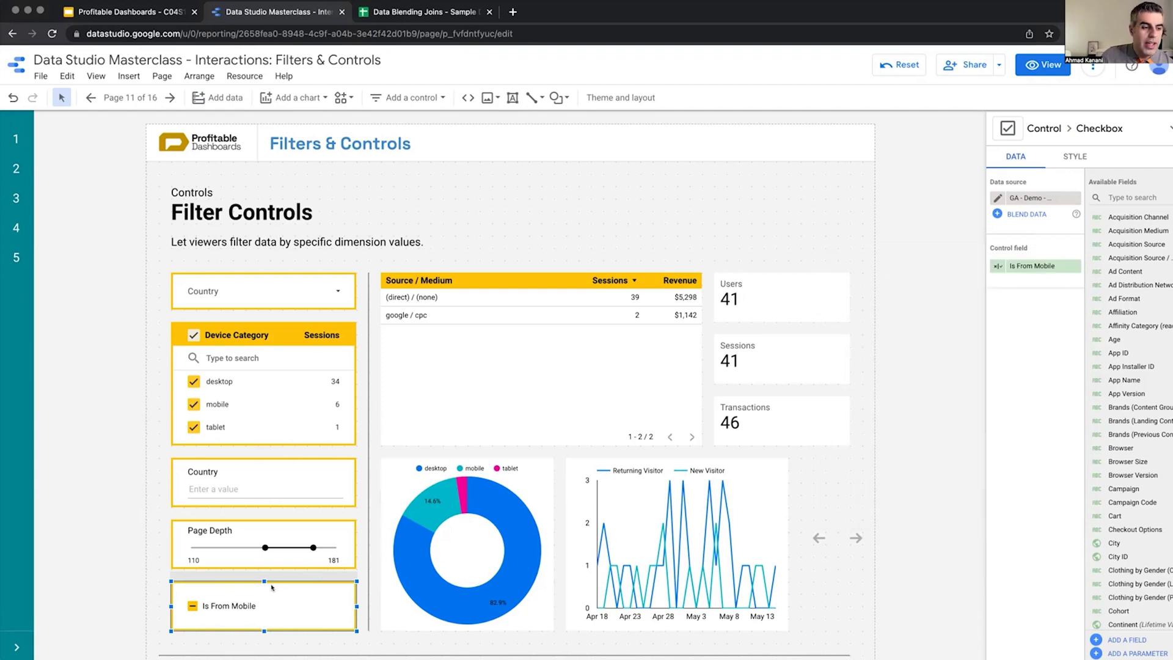
Step: Filter to mobile sessions and return the Page Depth slider to 0–215
left_click(191, 605)
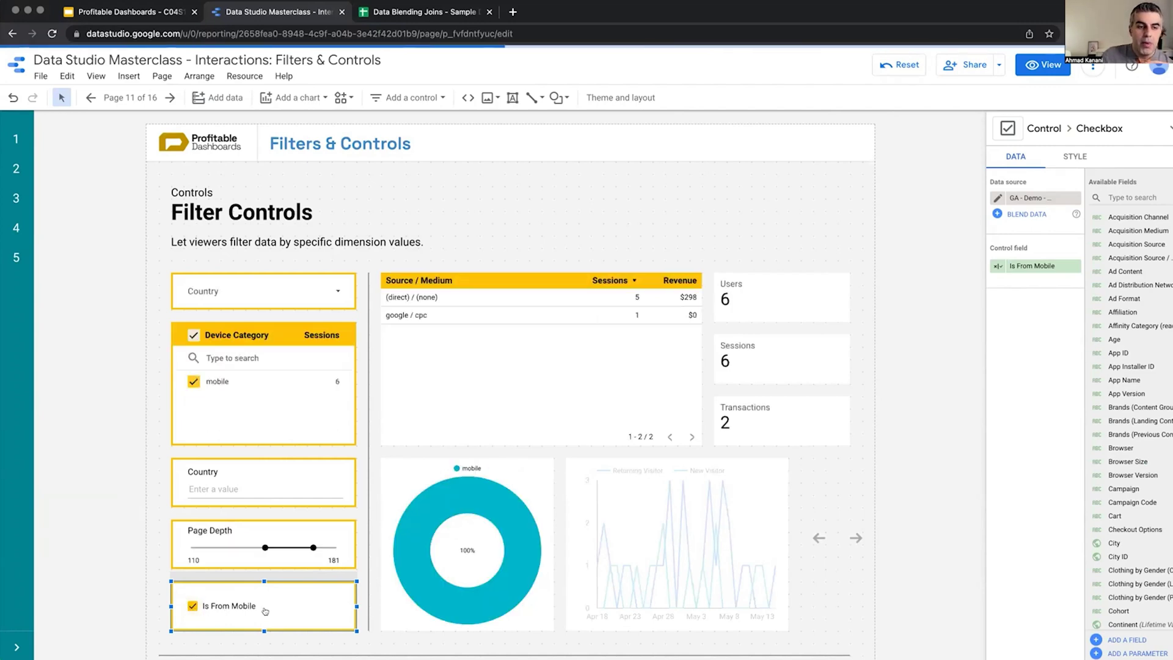
left_click(265, 547)
left_click_drag(265, 547, 166, 544)
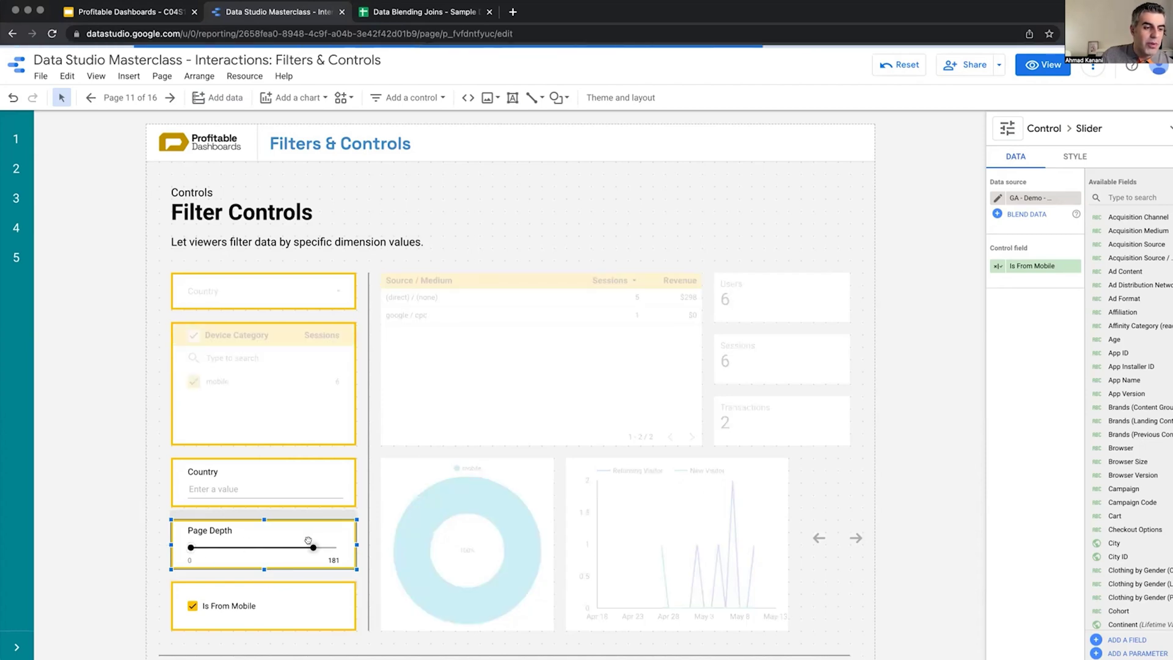
left_click_drag(312, 547, 336, 547)
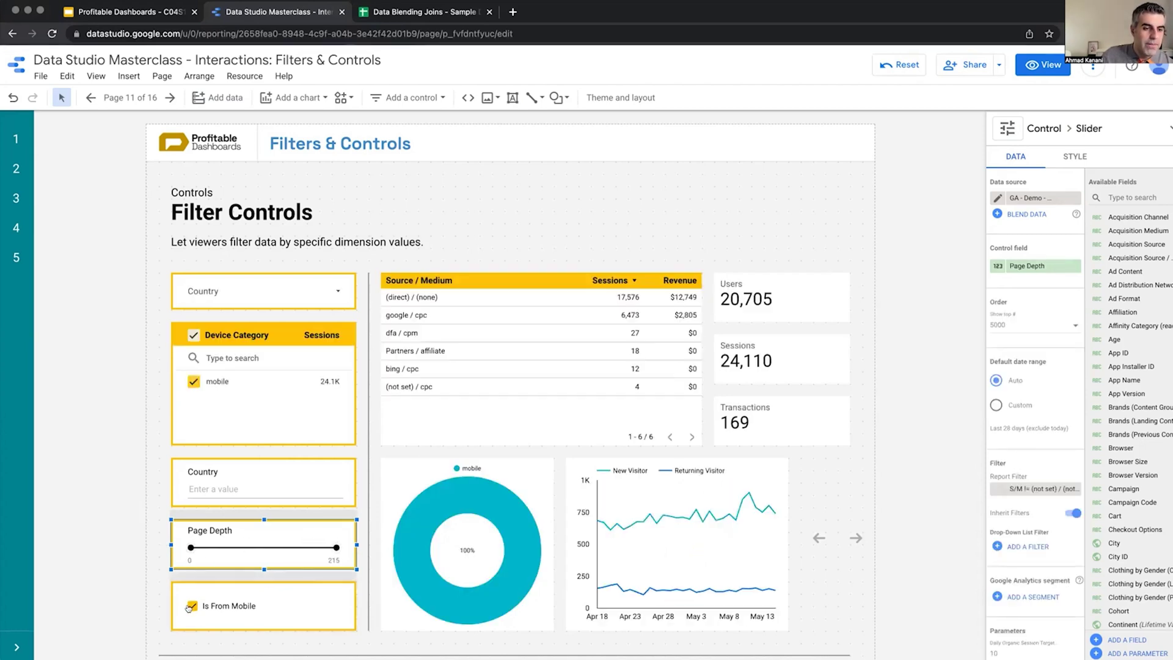
Step: Toggle the Is From Mobile checkbox, then reset it so all devices show
left_click(190, 606)
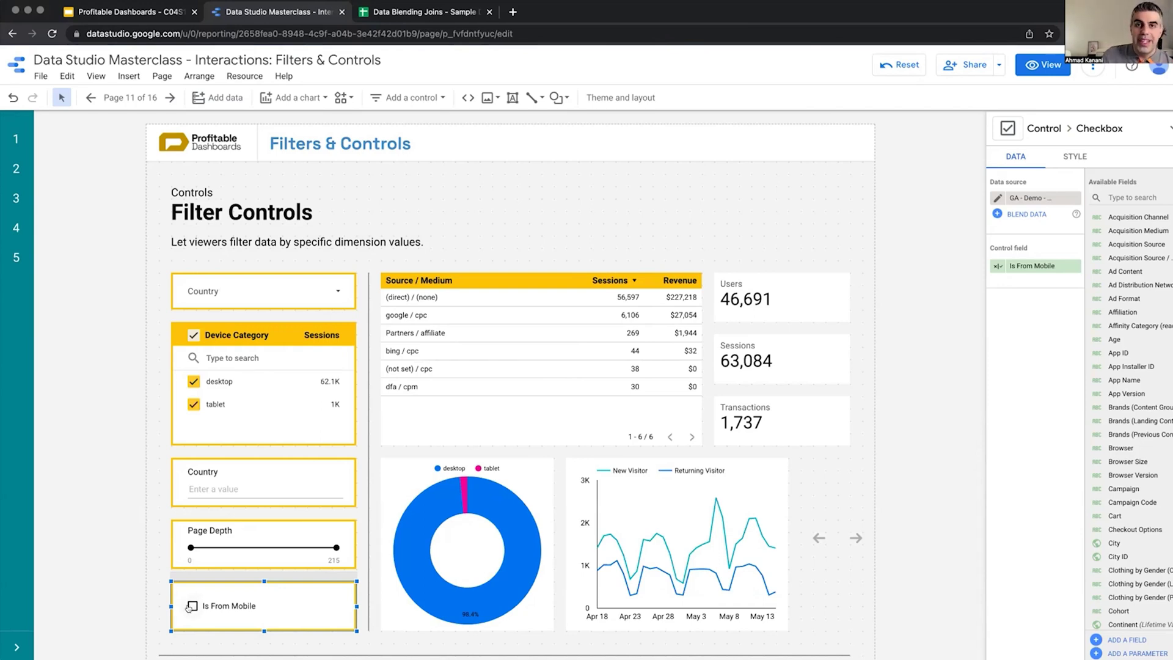
left_click(191, 606)
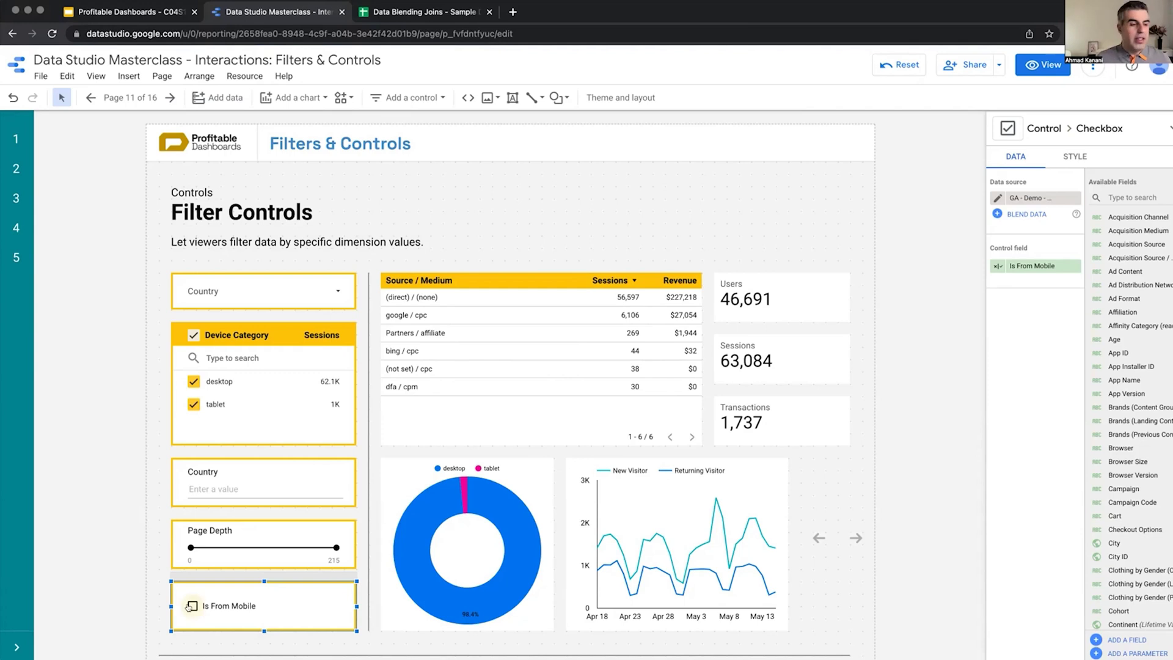
left_click(192, 606)
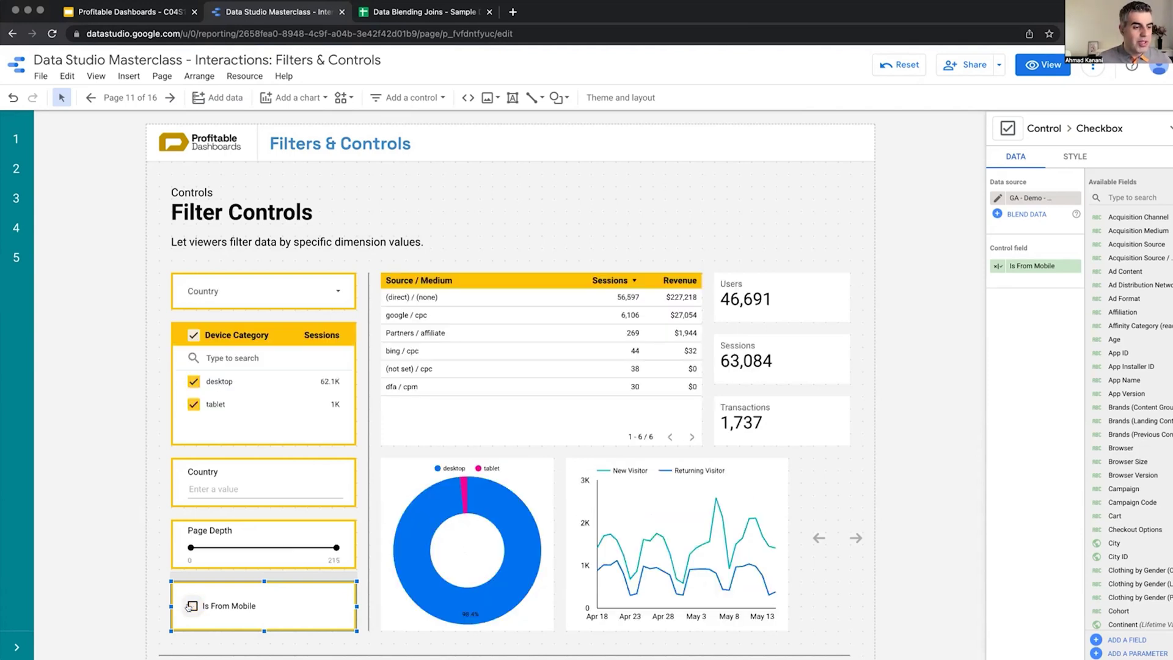
right_click(192, 606)
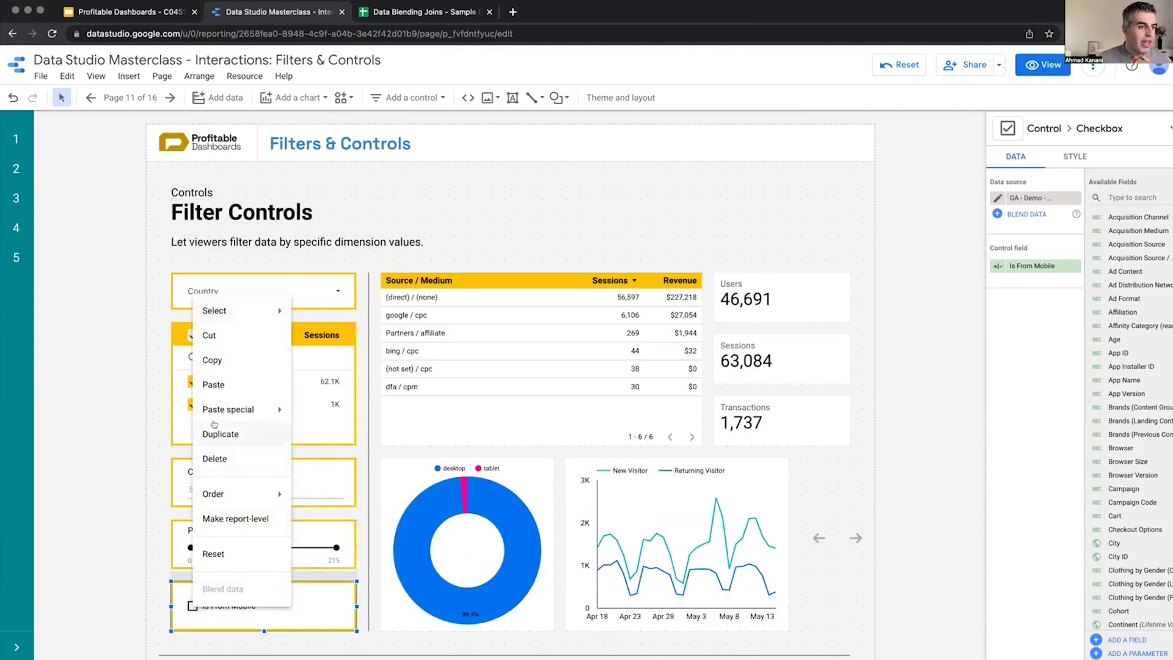
left_click(222, 551)
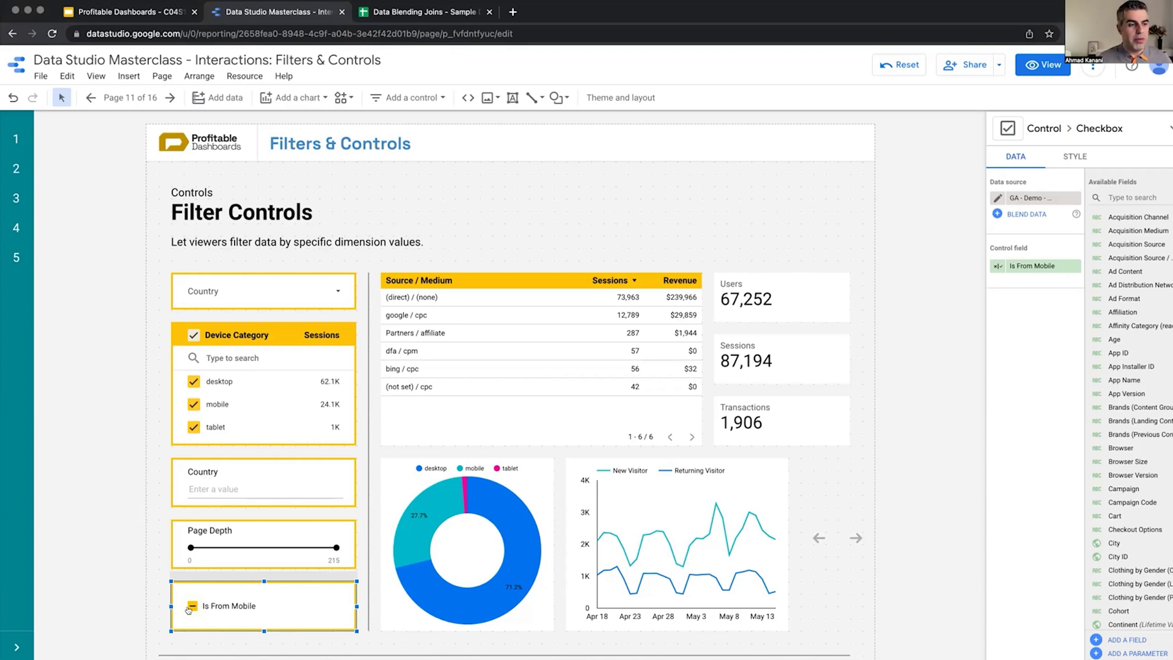
scroll(54, 488, "down", 1)
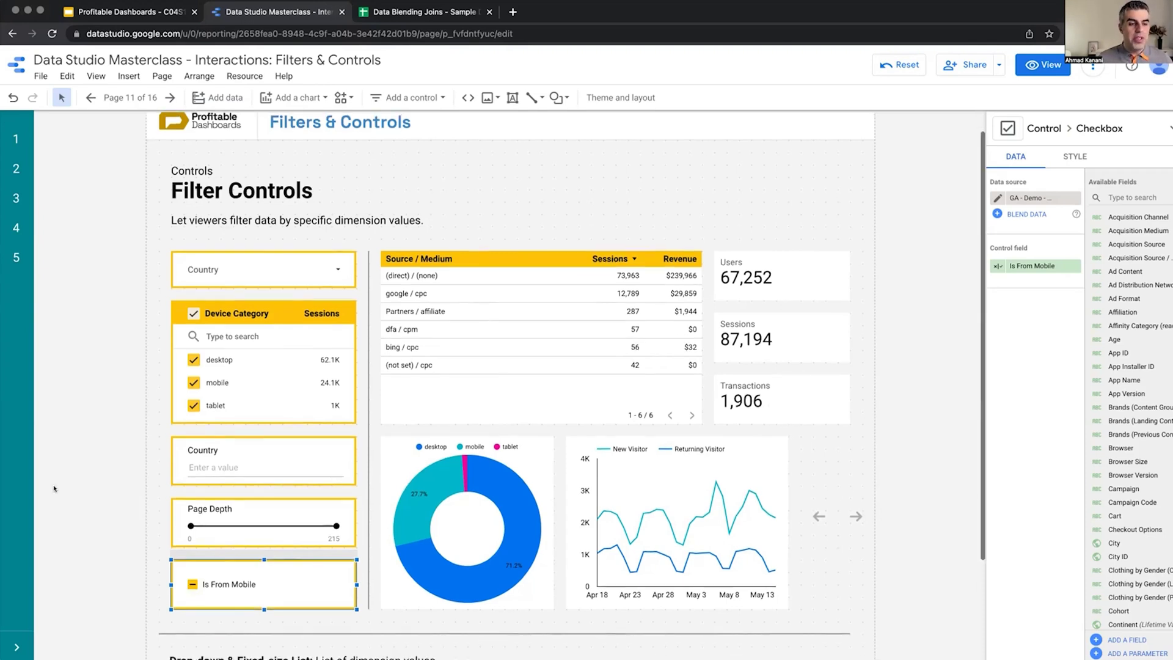